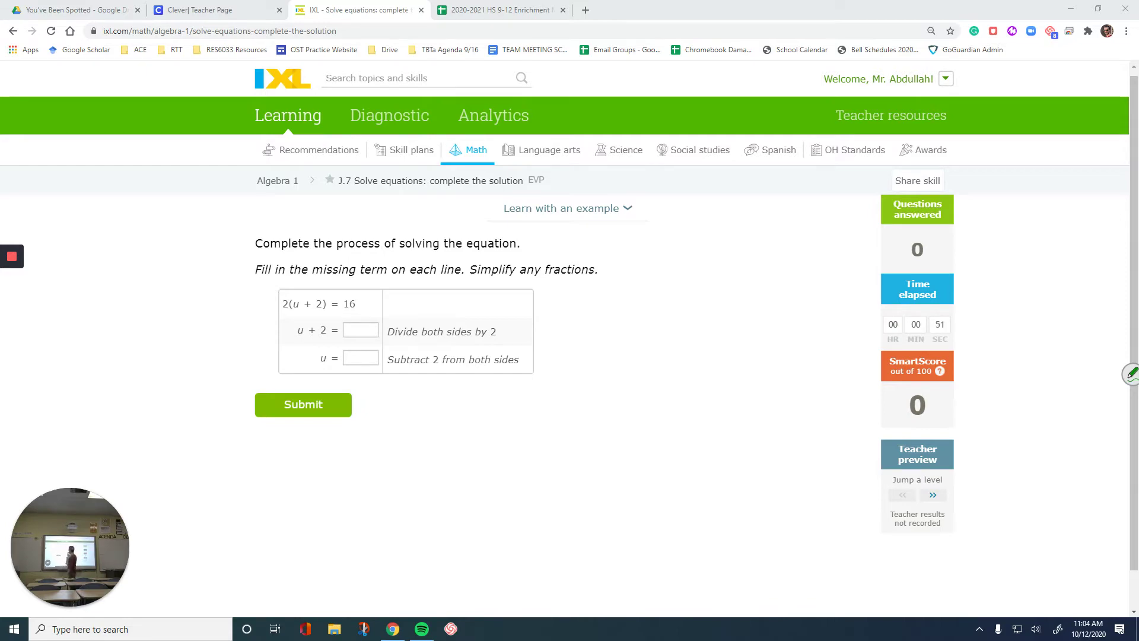
# - Enlarge the page, circle the "u + 2 =" row in ink, and draw an arrow from its hint to 2(u + 2) = 16
pyautogui.hotkey('ctrl', '+')
pyautogui.hotkey('ctrl', '+')
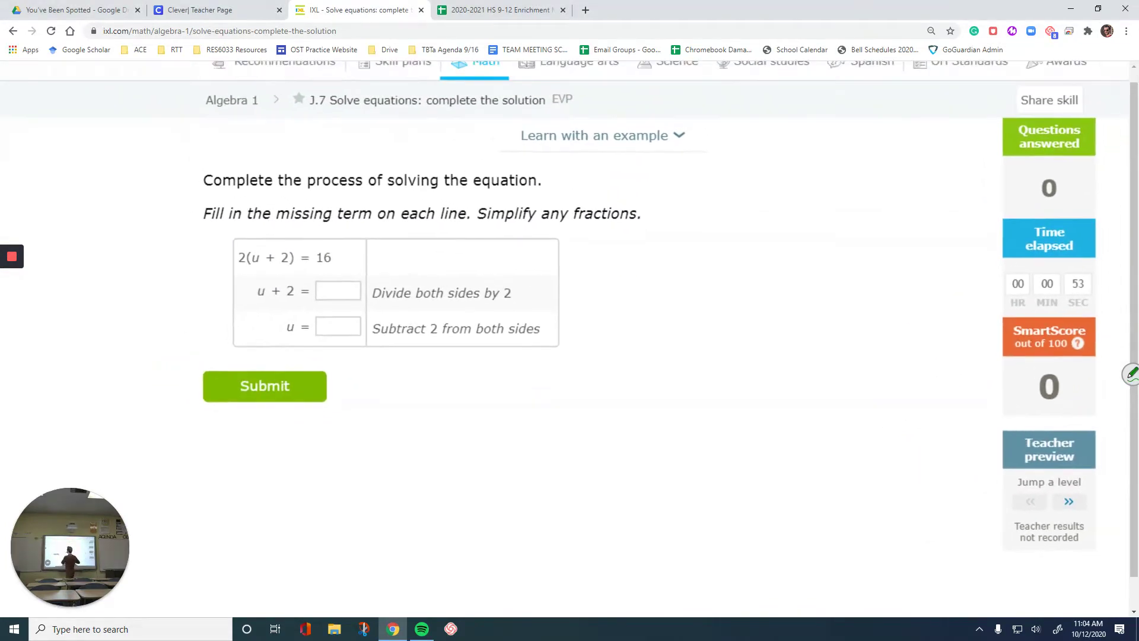
pyautogui.scroll(1, 569, 338)
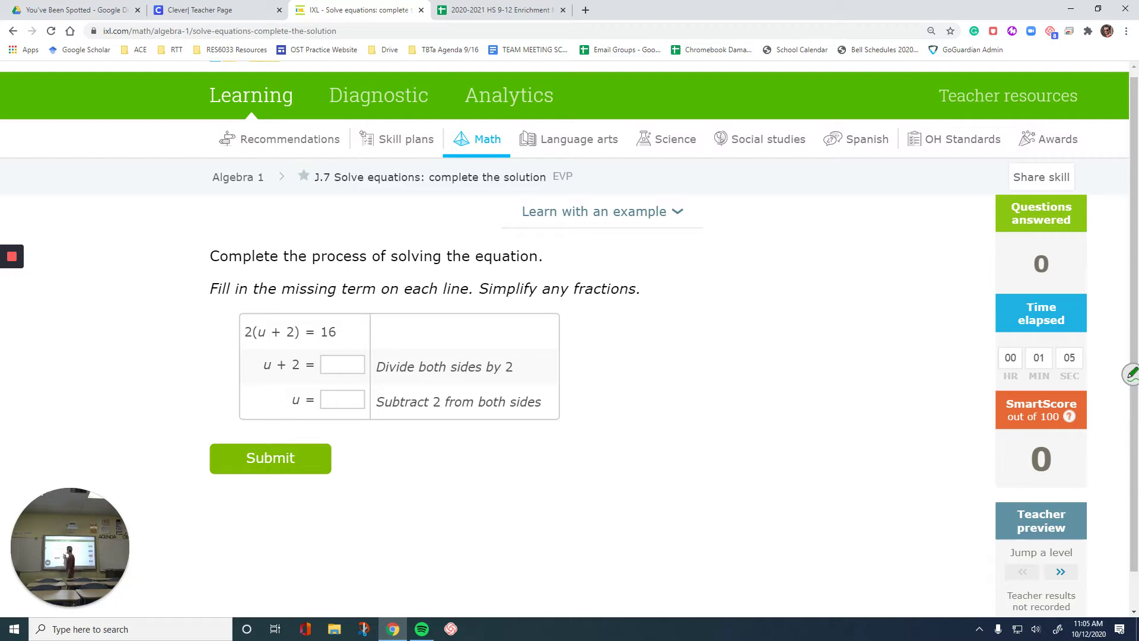
pyautogui.moveTo(376, 343)
pyautogui.mouseDown()
pyautogui.moveTo(272, 344)
pyautogui.moveTo(233, 382)
pyautogui.moveTo(562, 379)
pyautogui.moveTo(570, 347)
pyautogui.moveTo(368, 343)
pyautogui.mouseUp()
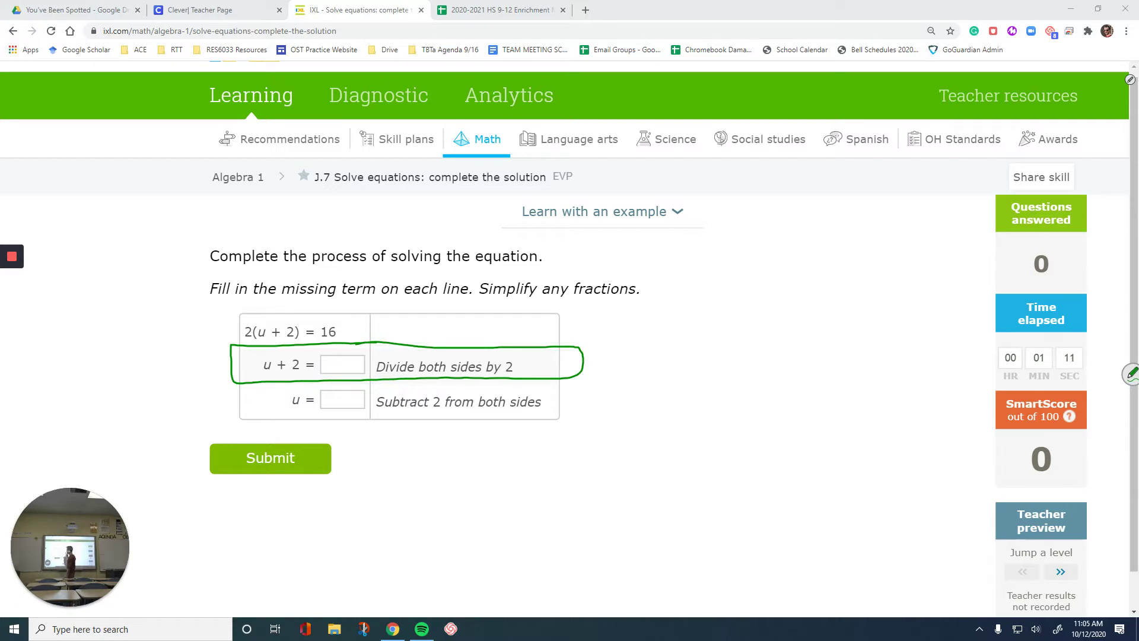
pyautogui.moveTo(478, 358)
pyautogui.mouseDown()
pyautogui.moveTo(389, 330)
pyautogui.moveTo(340, 332)
pyautogui.moveTo(350, 336)
pyautogui.mouseUp()
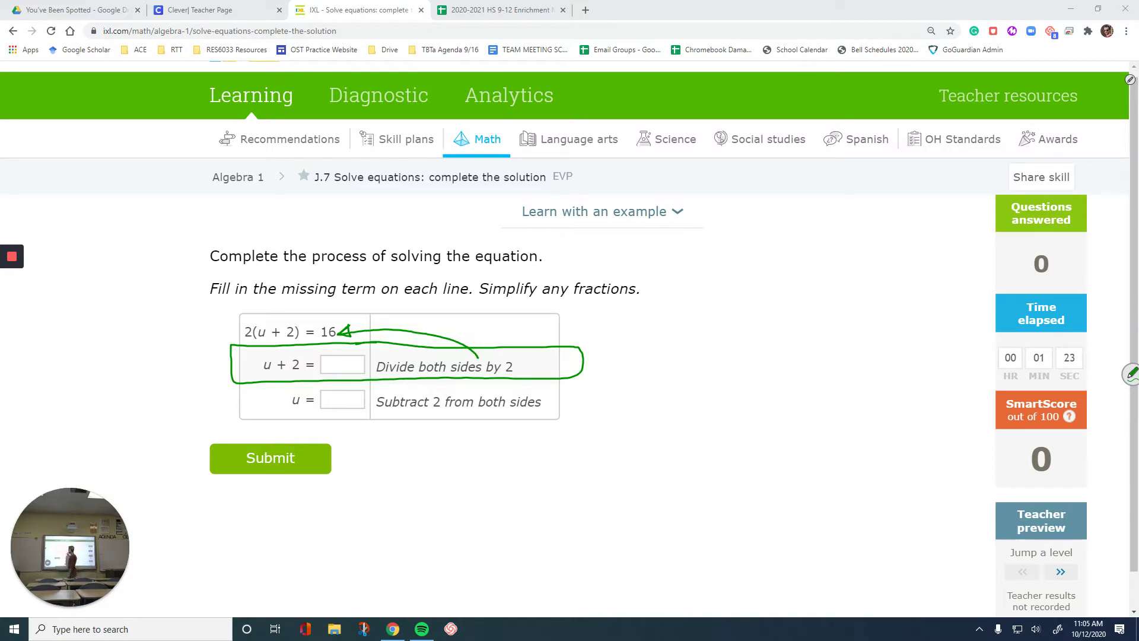
# - Strike out the 2 in front of (u + 2) in ink and enter 8 as the missing term for u + 2
pyautogui.click(309, 380)
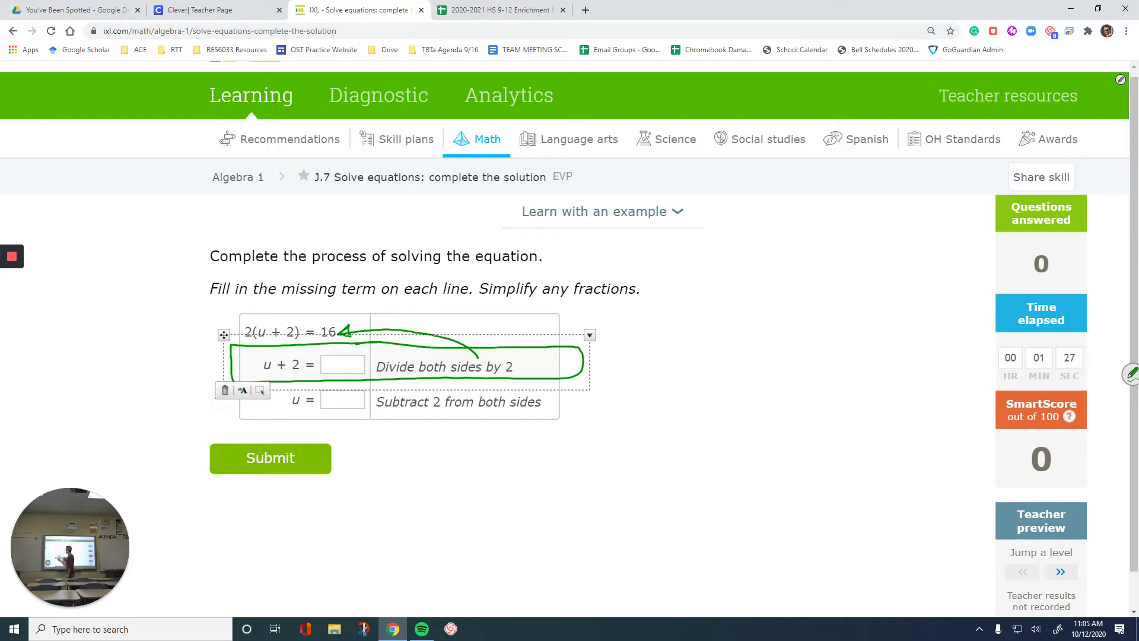
pyautogui.click(694, 321)
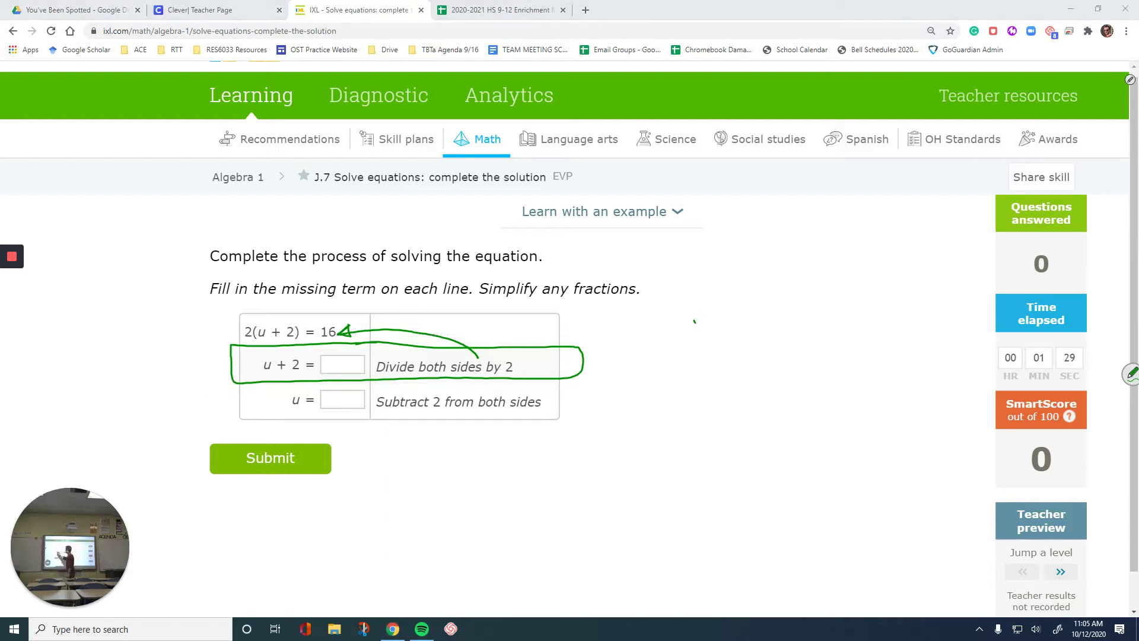
pyautogui.moveTo(255, 322); pyautogui.dragTo(245, 338)
pyautogui.click(341, 364)
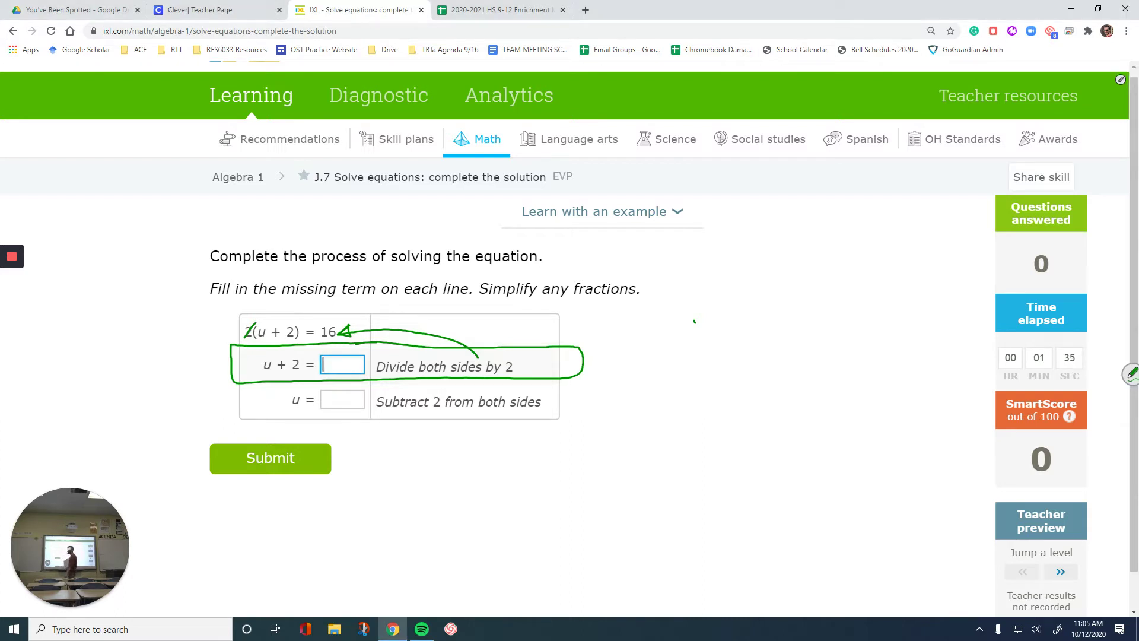
pyautogui.write('8')
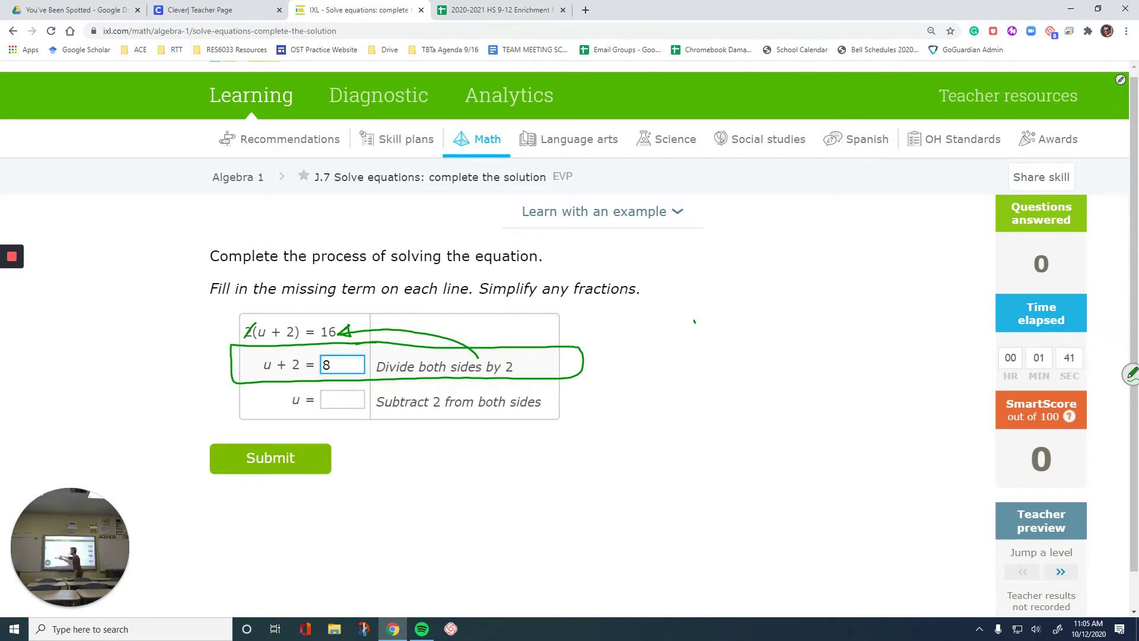
# - Erase the existing equation marks, circle u + 2 = 8, and draw an arrow to it from "Subtract 2 from both sides"
pyautogui.moveTo(570, 359)
pyautogui.mouseDown()
pyautogui.moveTo(219, 343)
pyautogui.moveTo(551, 362)
pyautogui.mouseUp()
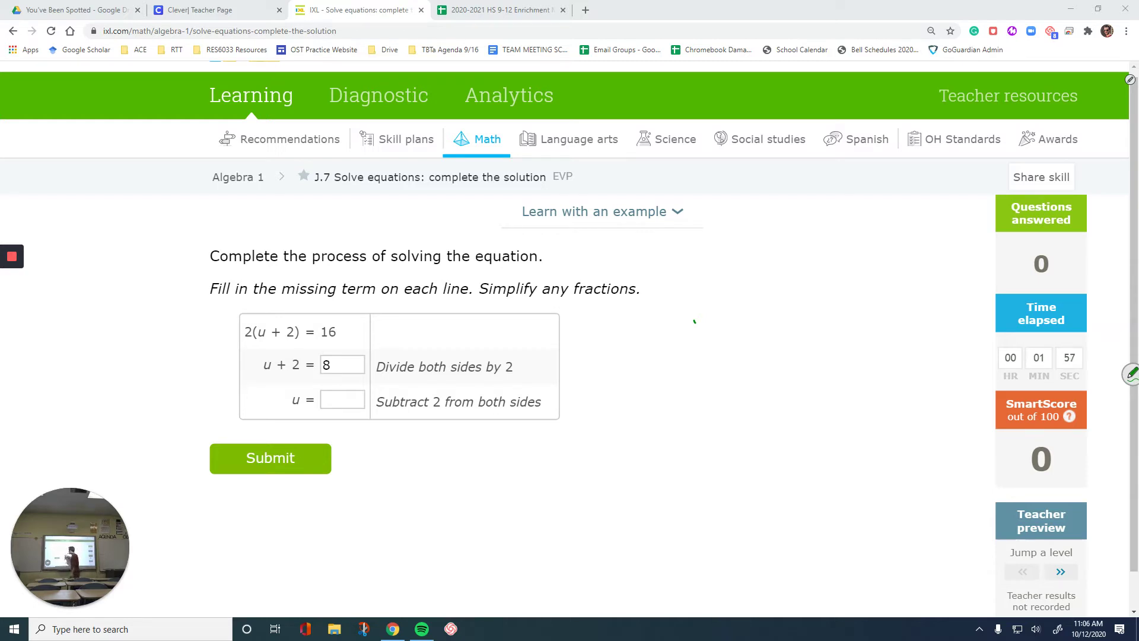
pyautogui.moveTo(292, 408)
pyautogui.mouseDown()
pyautogui.moveTo(370, 391)
pyautogui.moveTo(289, 389)
pyautogui.moveTo(286, 406)
pyautogui.moveTo(324, 390)
pyautogui.moveTo(310, 380)
pyautogui.mouseUp()
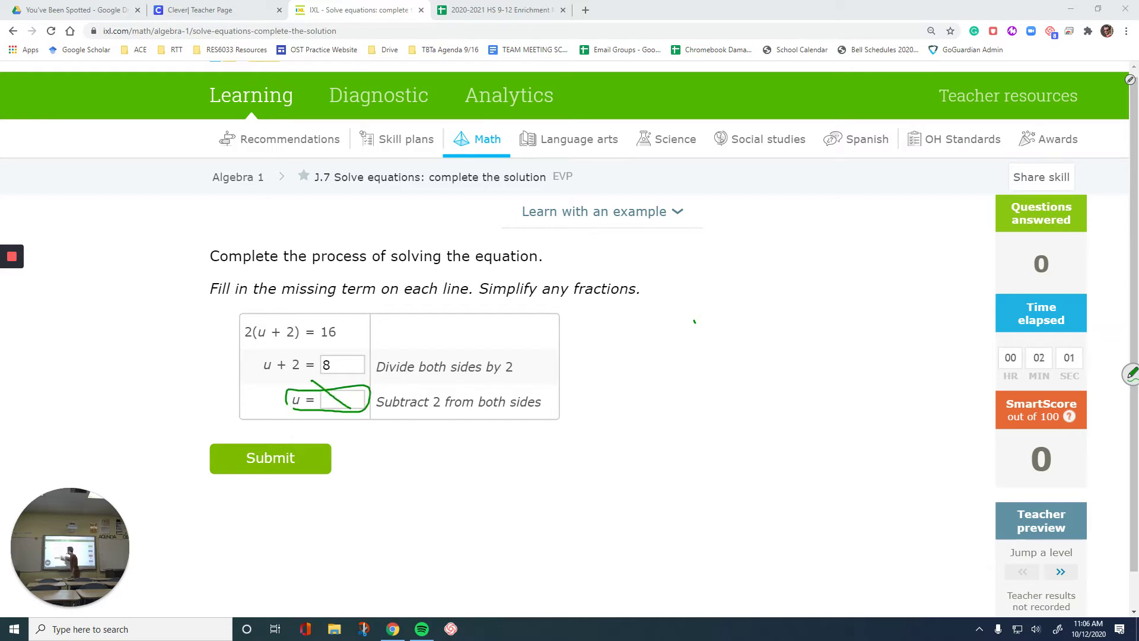
pyautogui.moveTo(385, 371); pyautogui.dragTo(313, 408)
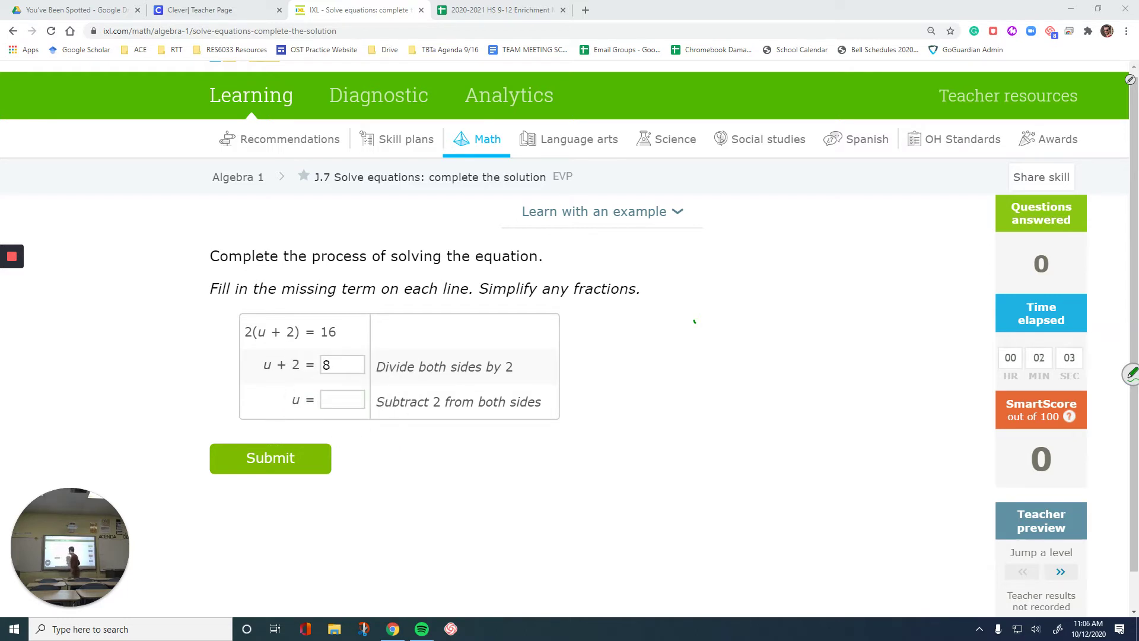
pyautogui.moveTo(268, 377)
pyautogui.mouseDown()
pyautogui.moveTo(311, 380)
pyautogui.moveTo(359, 350)
pyautogui.moveTo(259, 370)
pyautogui.mouseUp()
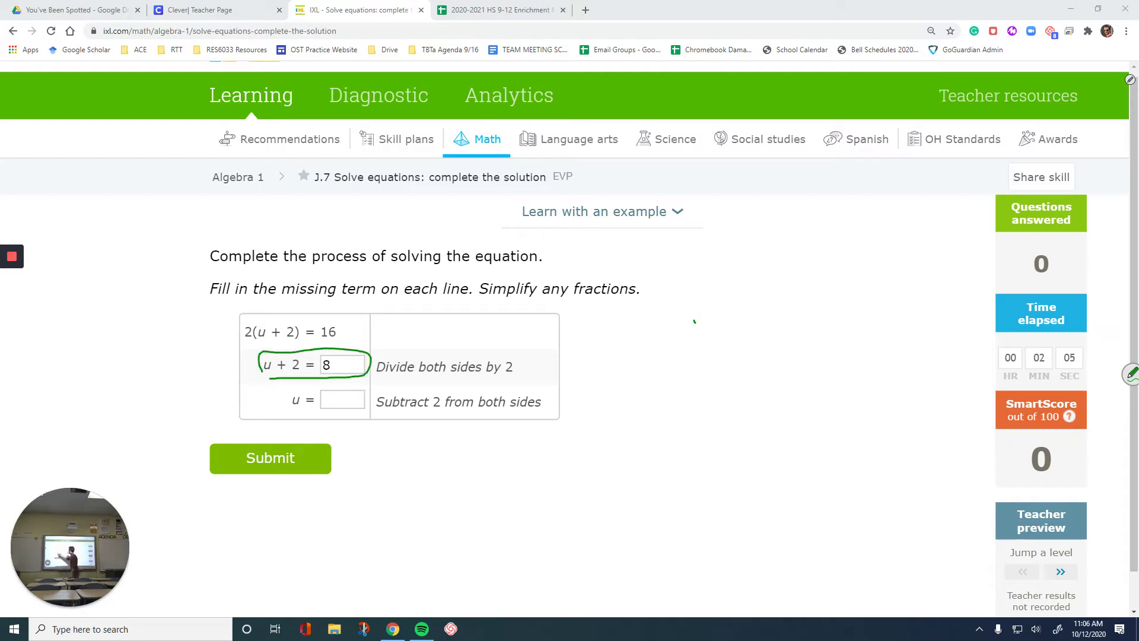
pyautogui.moveTo(412, 393)
pyautogui.mouseDown()
pyautogui.moveTo(362, 370)
pyautogui.moveTo(375, 367)
pyautogui.mouseUp()
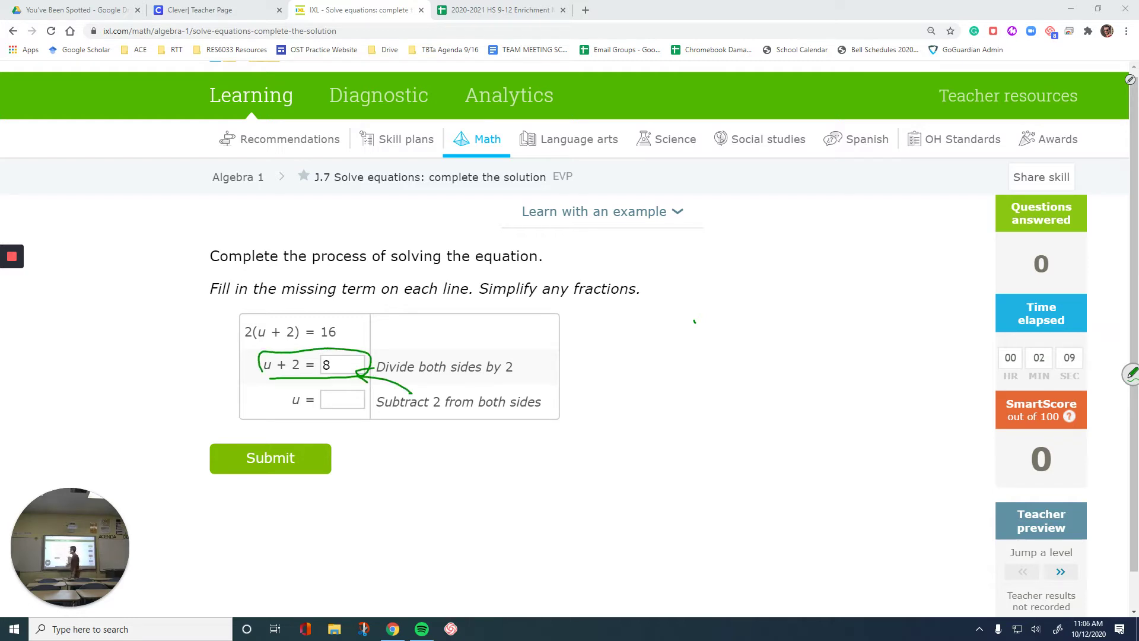
# - Erase the marks around u + 2 = 8, enter 6 as the value of u, and submit the answer
pyautogui.moveTo(436, 388)
pyautogui.mouseDown()
pyautogui.moveTo(419, 376)
pyautogui.moveTo(273, 371)
pyautogui.moveTo(417, 405)
pyautogui.mouseUp()
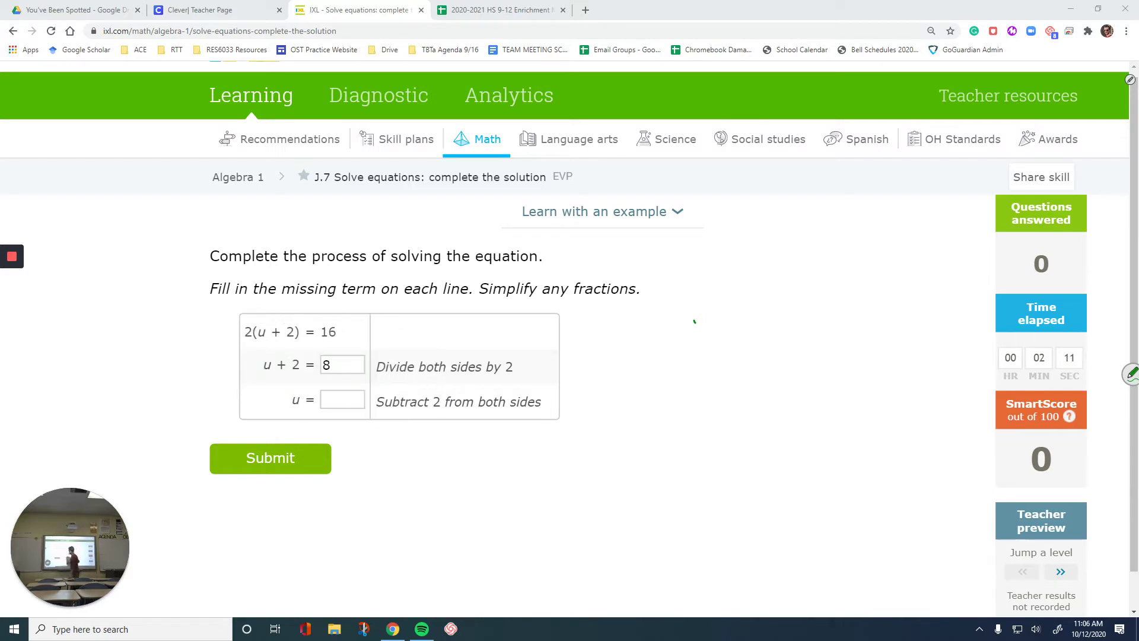
pyautogui.click(342, 399)
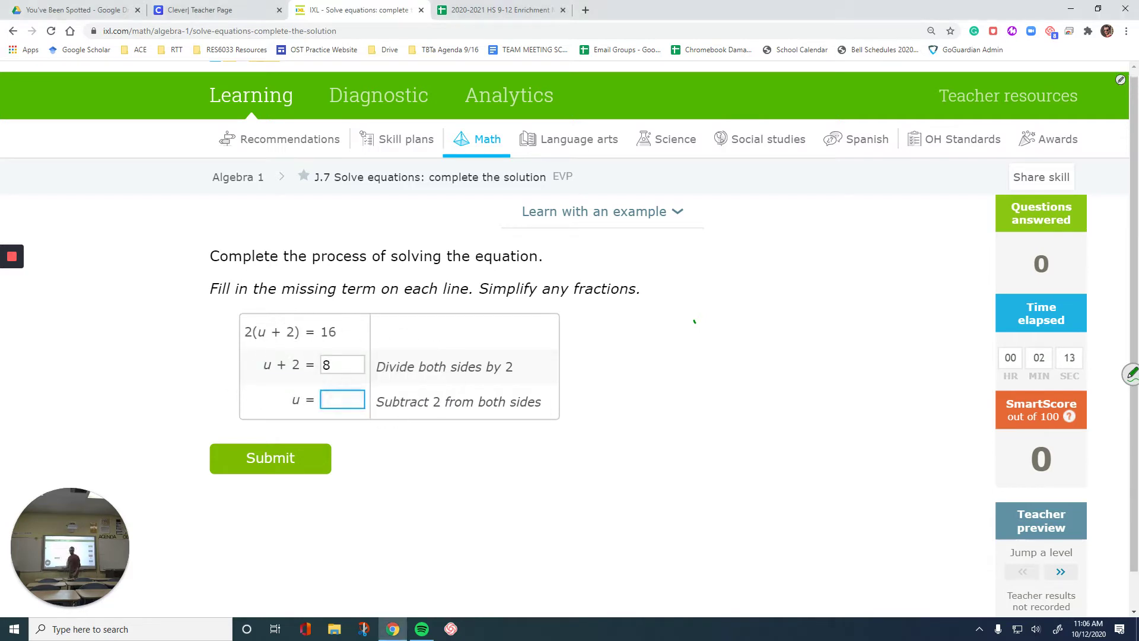
pyautogui.write('6')
pyautogui.press('Return')
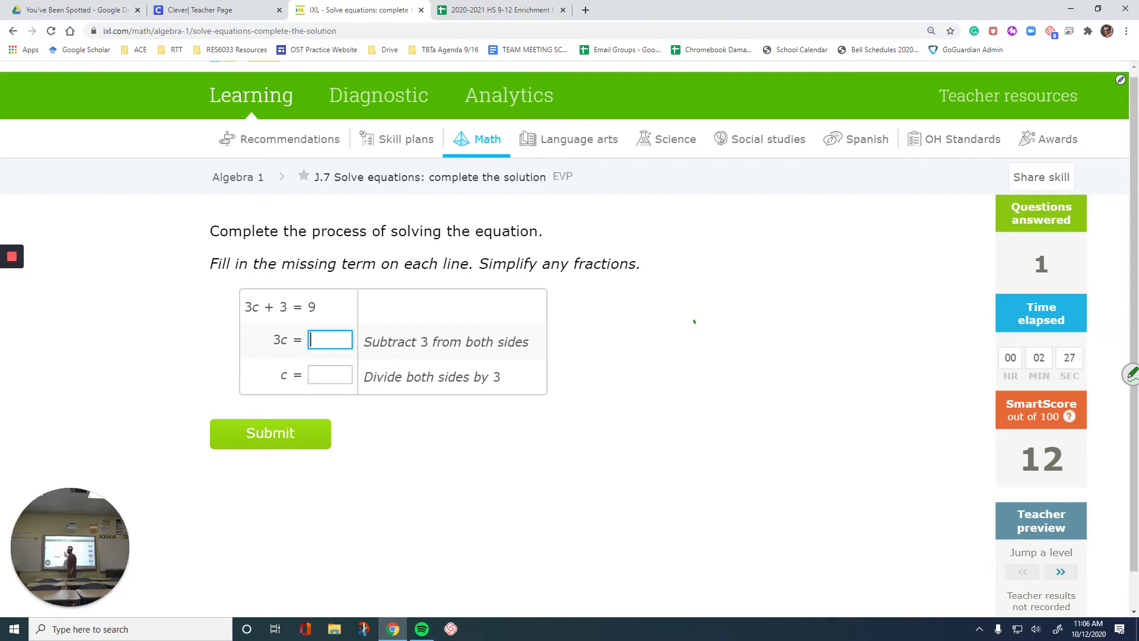
# - Write −3 under both sides of 3c + 3 = 9, box the subtraction hint, and enter 6 for 3c
pyautogui.moveTo(264, 318); pyautogui.dragTo(309, 318)
pyautogui.moveTo(311, 315)
pyautogui.mouseDown()
pyautogui.moveTo(314, 325)
pyautogui.moveTo(294, 326)
pyautogui.moveTo(307, 325)
pyautogui.mouseUp()
pyautogui.moveTo(371, 349)
pyautogui.mouseDown()
pyautogui.moveTo(479, 351)
pyautogui.moveTo(521, 328)
pyautogui.moveTo(358, 325)
pyautogui.moveTo(381, 350)
pyautogui.mouseUp()
pyautogui.click(325, 339)
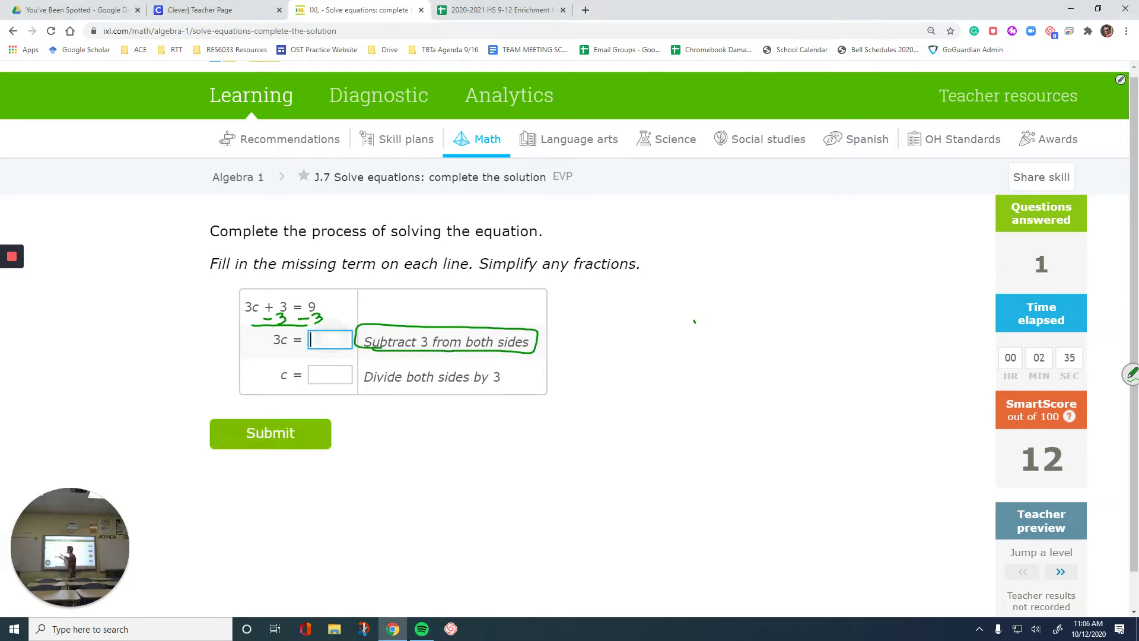
pyautogui.write('6')
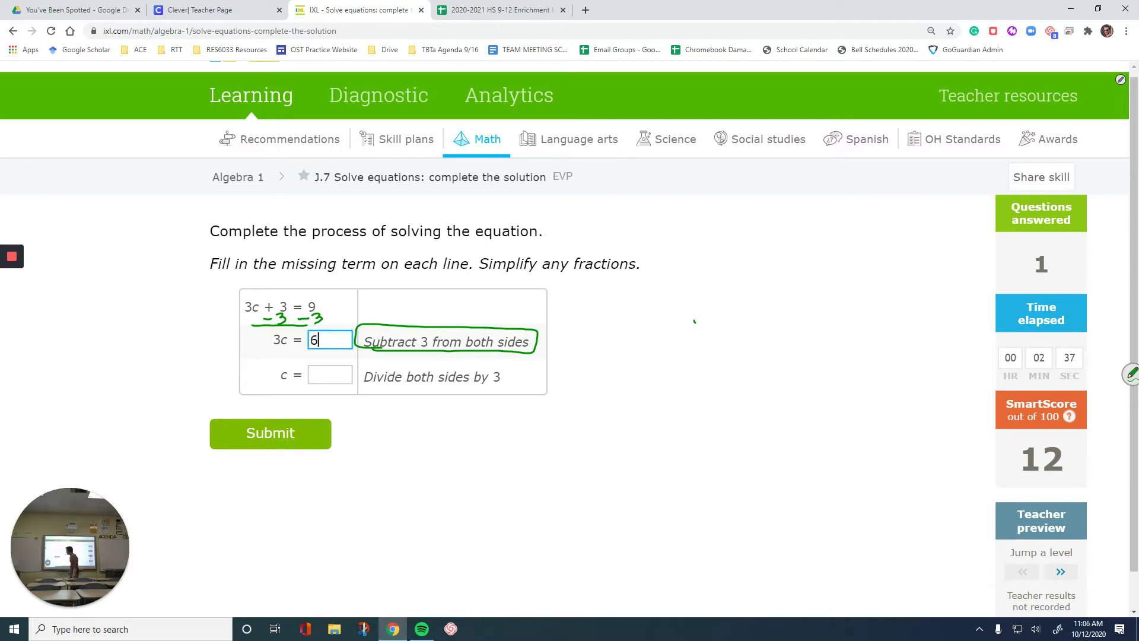
# - Replace the old marks with division by 3 under both sides of 3c = 6, boxing the "Divide both sides by 3" hint with an arrow
pyautogui.moveTo(571, 340)
pyautogui.mouseDown()
pyautogui.moveTo(250, 335)
pyautogui.moveTo(599, 371)
pyautogui.mouseUp()
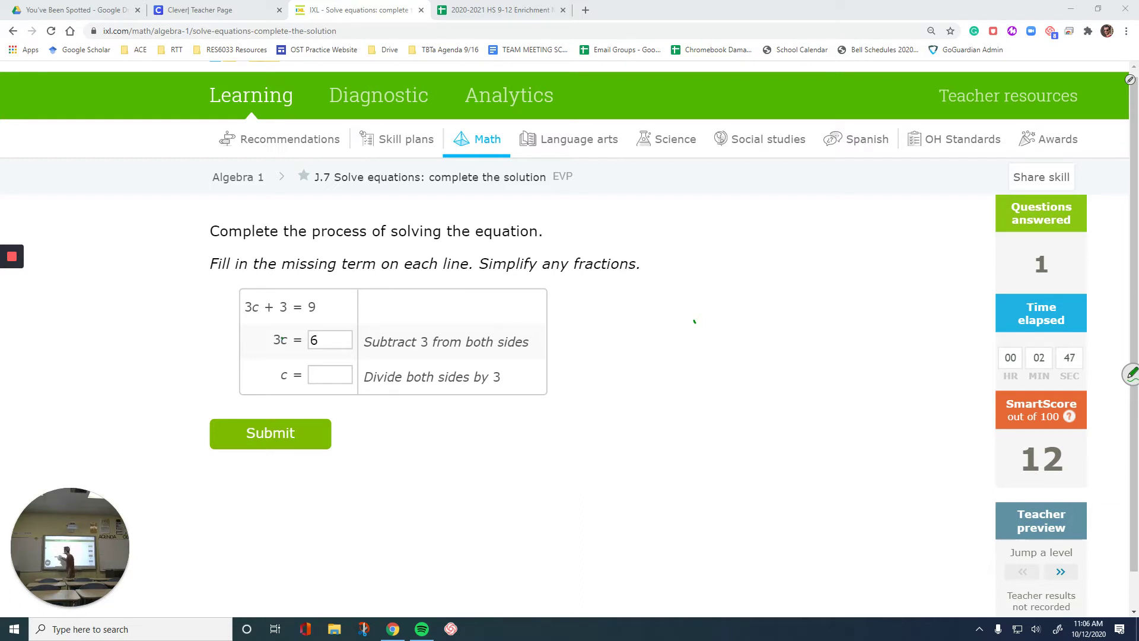
pyautogui.moveTo(272, 344)
pyautogui.mouseDown()
pyautogui.moveTo(292, 344)
pyautogui.moveTo(278, 363)
pyautogui.moveTo(325, 345)
pyautogui.moveTo(314, 360)
pyautogui.mouseUp()
pyautogui.moveTo(368, 385)
pyautogui.mouseDown()
pyautogui.moveTo(448, 385)
pyautogui.moveTo(515, 365)
pyautogui.moveTo(361, 364)
pyautogui.moveTo(374, 385)
pyautogui.moveTo(333, 347)
pyautogui.moveTo(341, 351)
pyautogui.mouseUp()
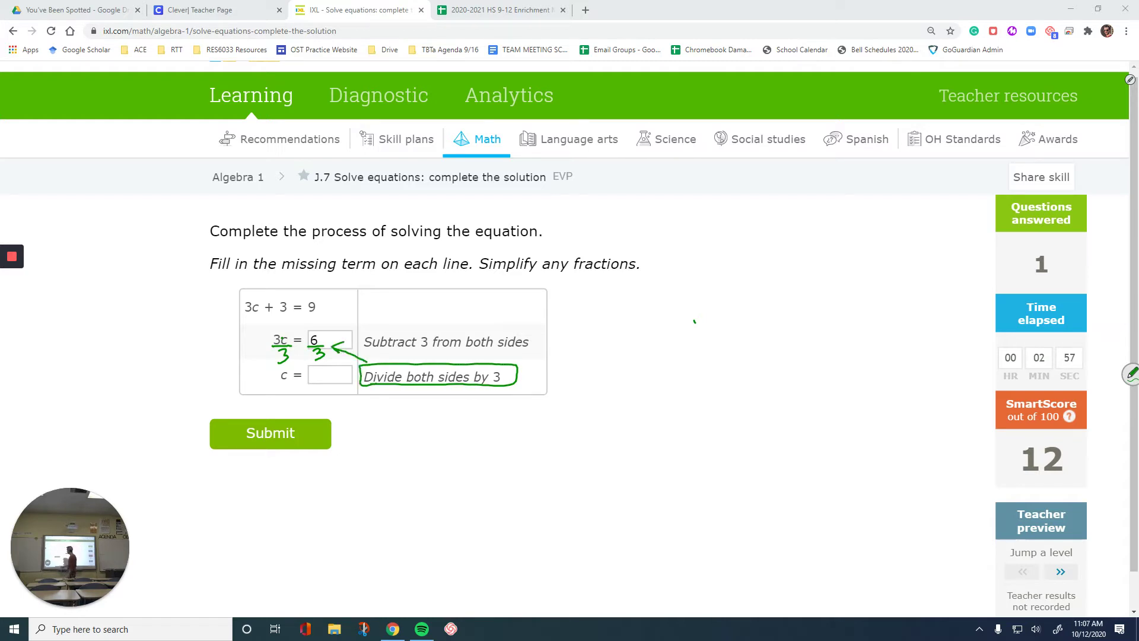
# - Enter 2 as the value of c and submit the answer
pyautogui.click(330, 374)
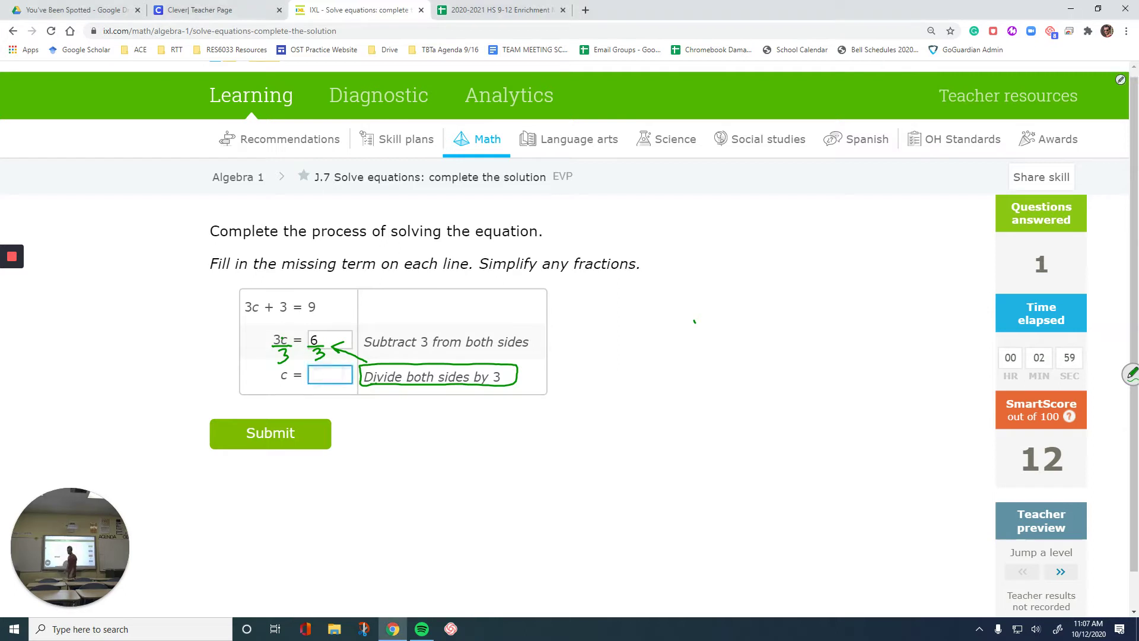
pyautogui.write('2')
pyautogui.click(270, 433)
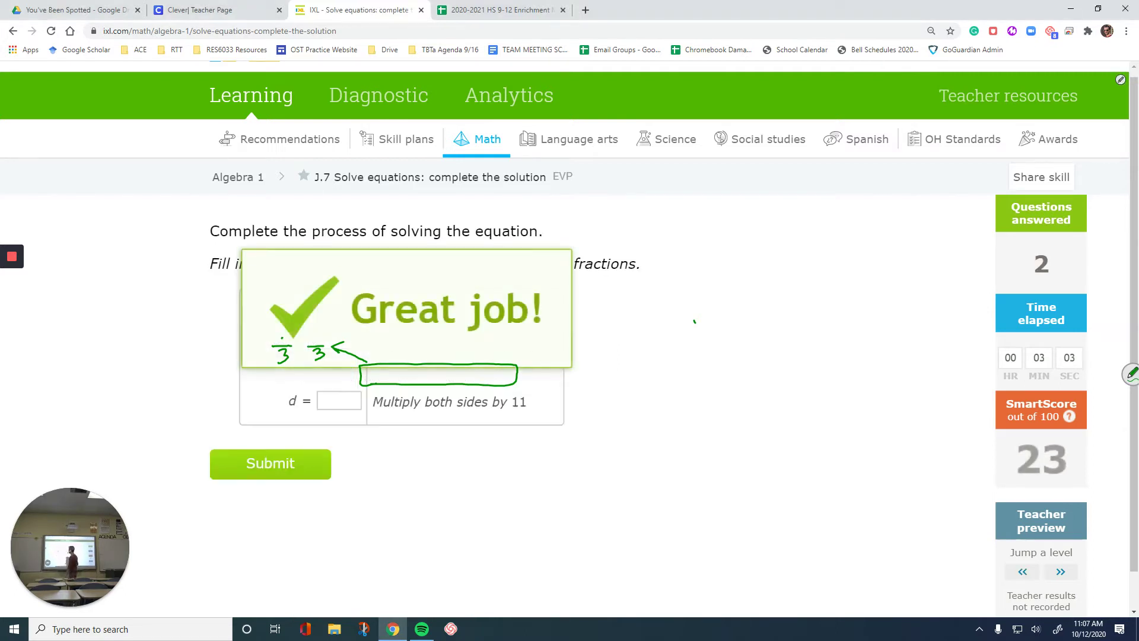
# - Erase the old marks, write −10 under both sides of d/11 + 10 = 17, underline it, and cross out the 10s
pyautogui.moveTo(540, 379); pyautogui.dragTo(253, 366)
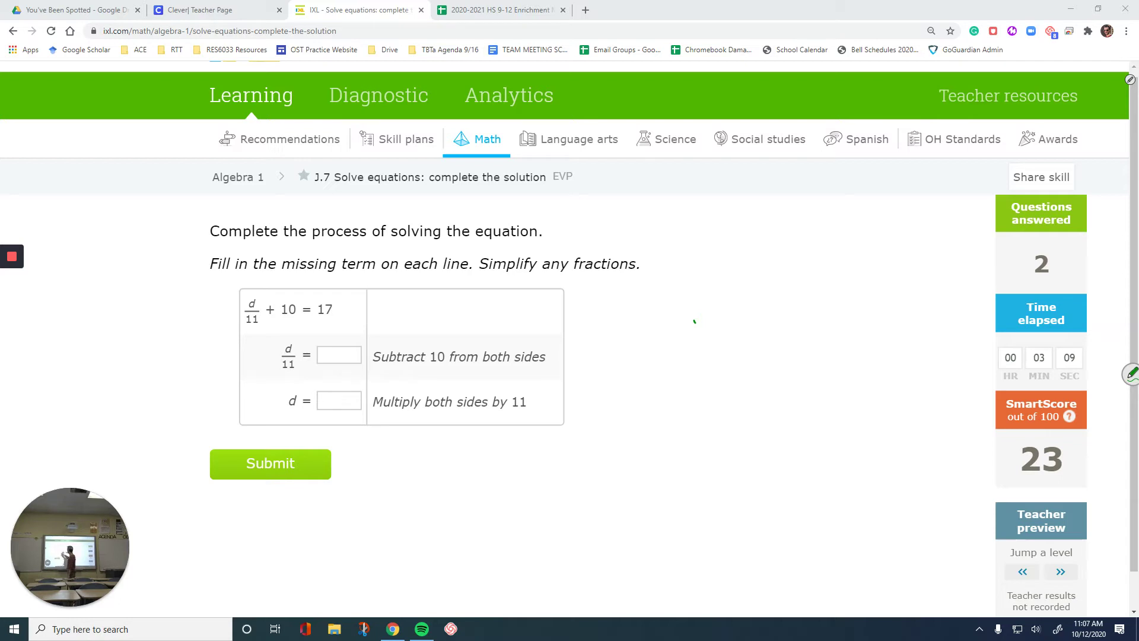
pyautogui.moveTo(268, 323); pyautogui.dragTo(277, 324)
pyautogui.moveTo(285, 315)
pyautogui.mouseDown()
pyautogui.moveTo(288, 326)
pyautogui.moveTo(296, 315)
pyautogui.mouseUp()
pyautogui.moveTo(315, 321); pyautogui.dragTo(339, 314)
pyautogui.moveTo(280, 333); pyautogui.dragTo(344, 325)
pyautogui.moveTo(295, 299); pyautogui.dragTo(280, 333)
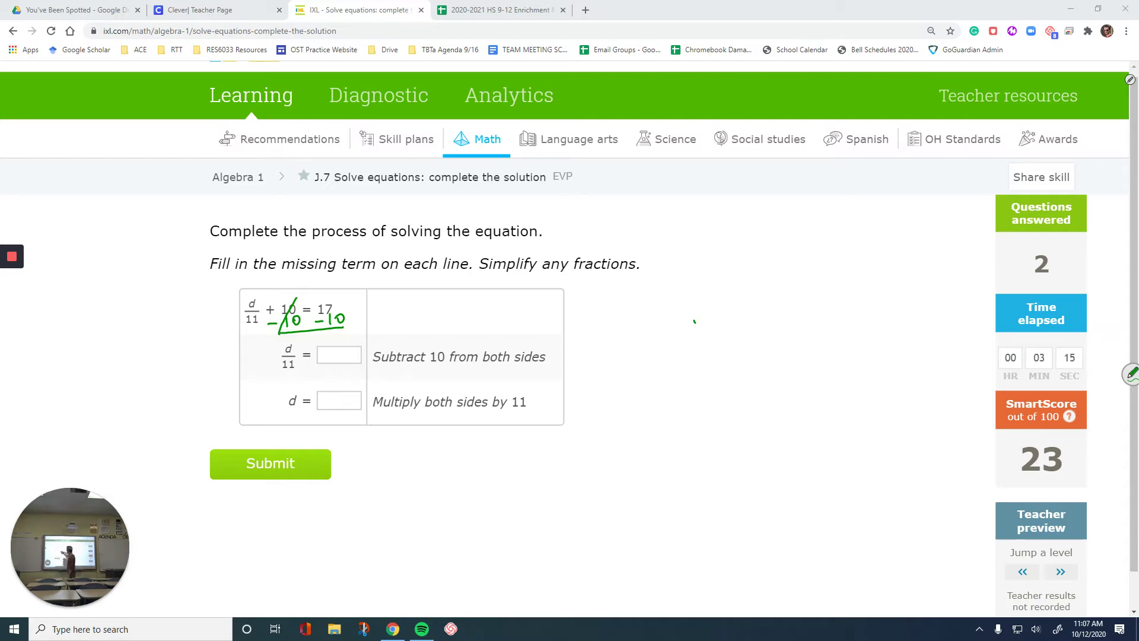
# - Enter 7 for d/11 and 7 for d, and submit the answer
pyautogui.click(338, 354)
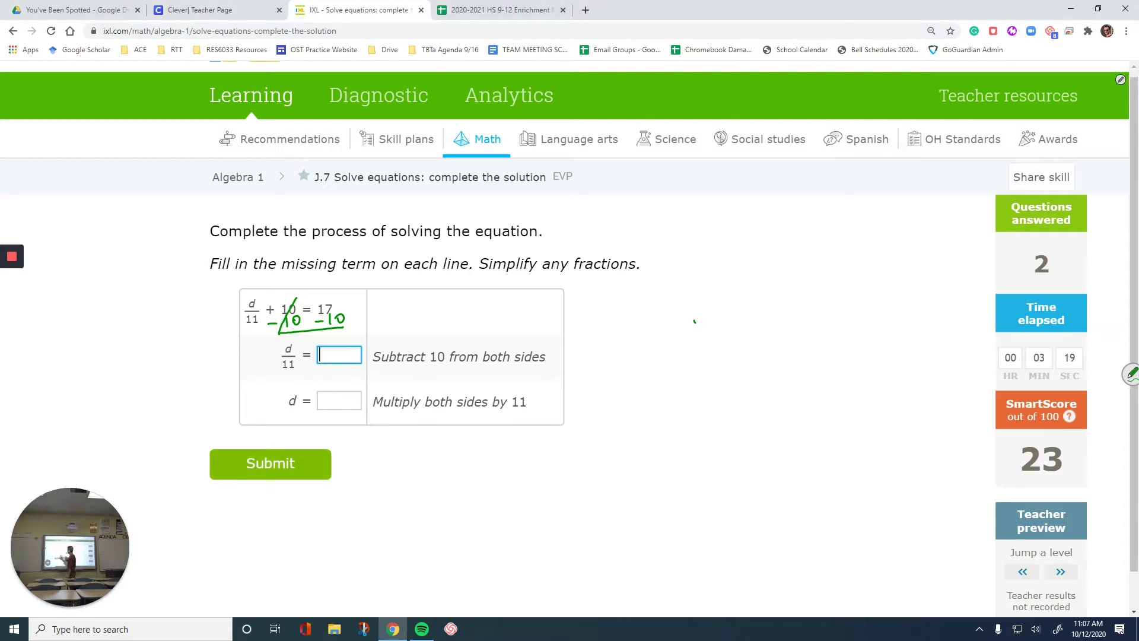
pyautogui.write('7')
pyautogui.click(339, 401)
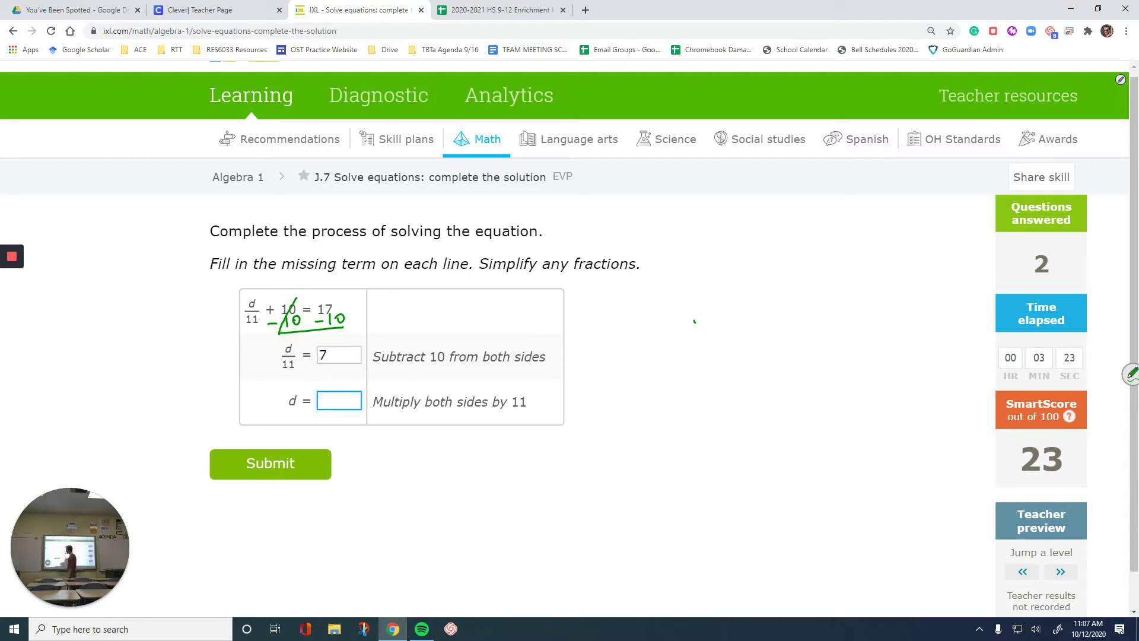
pyautogui.write('77')
pyautogui.press('Tab')
pyautogui.press('Return')
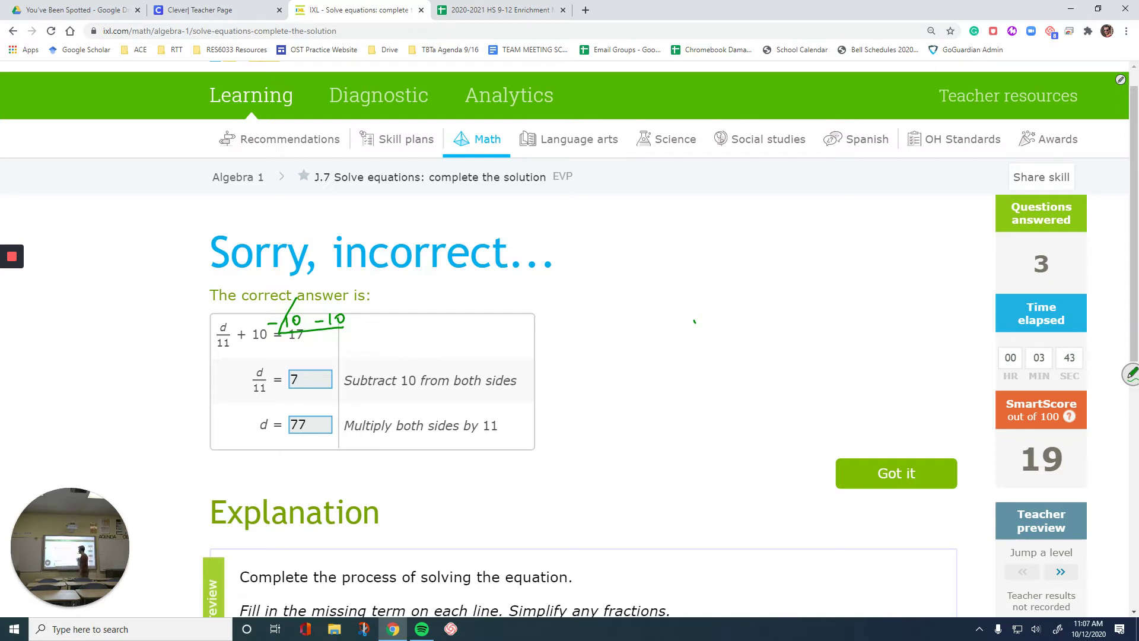
# - Review the submitted answers in the explanation and jump ahead one level to a new question
pyautogui.scroll(-1, 694, 321)
pyautogui.scroll(-5, 694, 321)
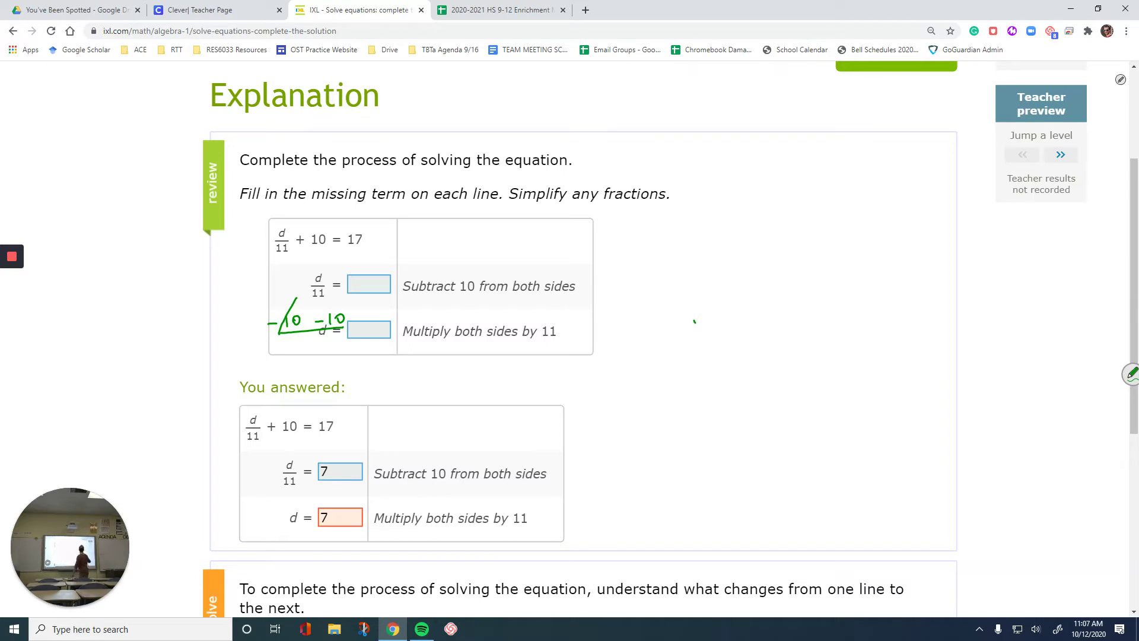
pyautogui.click(1060, 154)
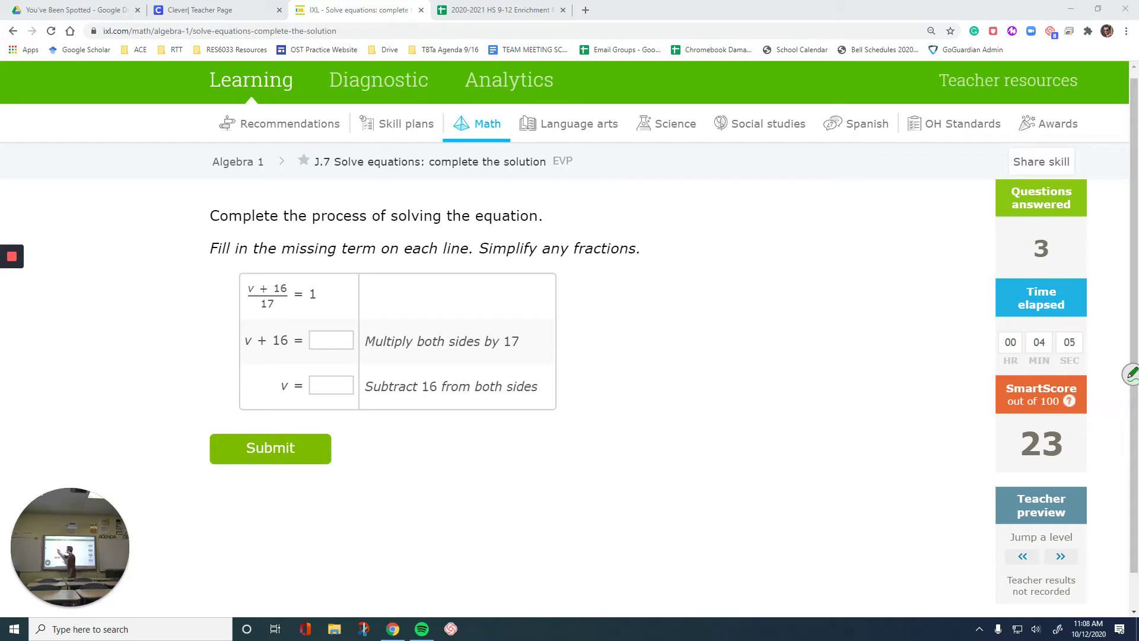
# - Circle the fraction (v + 16)/17, draw an arrow to "Multiply both sides by 17", and enter 17 for v + 16
pyautogui.moveTo(258, 270)
pyautogui.mouseDown()
pyautogui.moveTo(246, 310)
pyautogui.moveTo(296, 297)
pyautogui.moveTo(261, 266)
pyautogui.mouseUp()
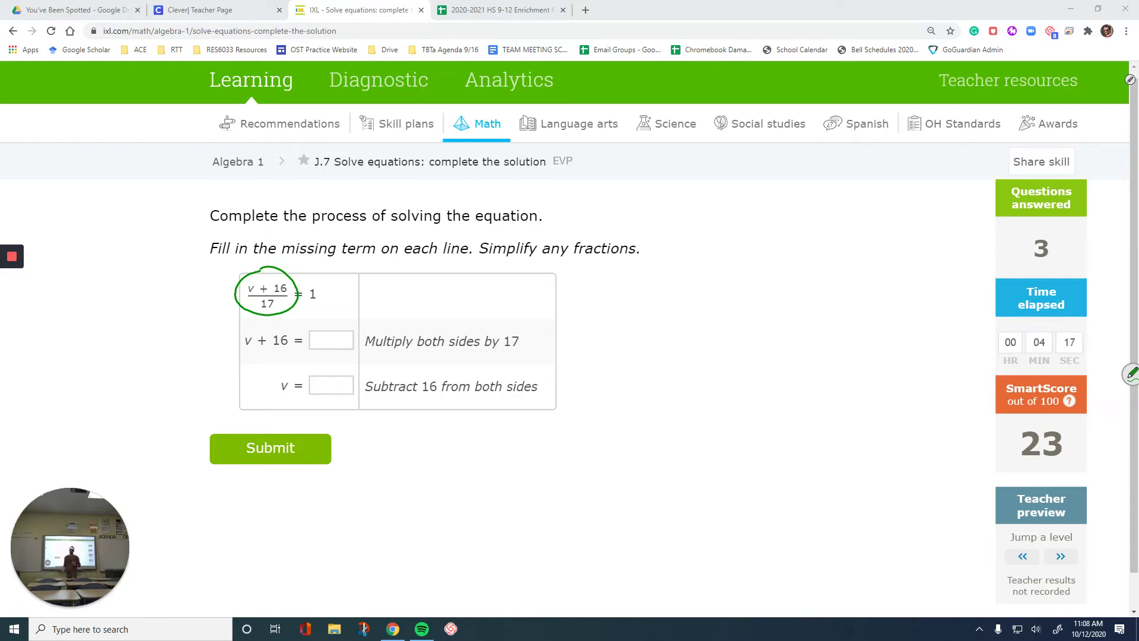
pyautogui.moveTo(296, 303)
pyautogui.mouseDown()
pyautogui.moveTo(420, 331)
pyautogui.moveTo(414, 318)
pyautogui.mouseUp()
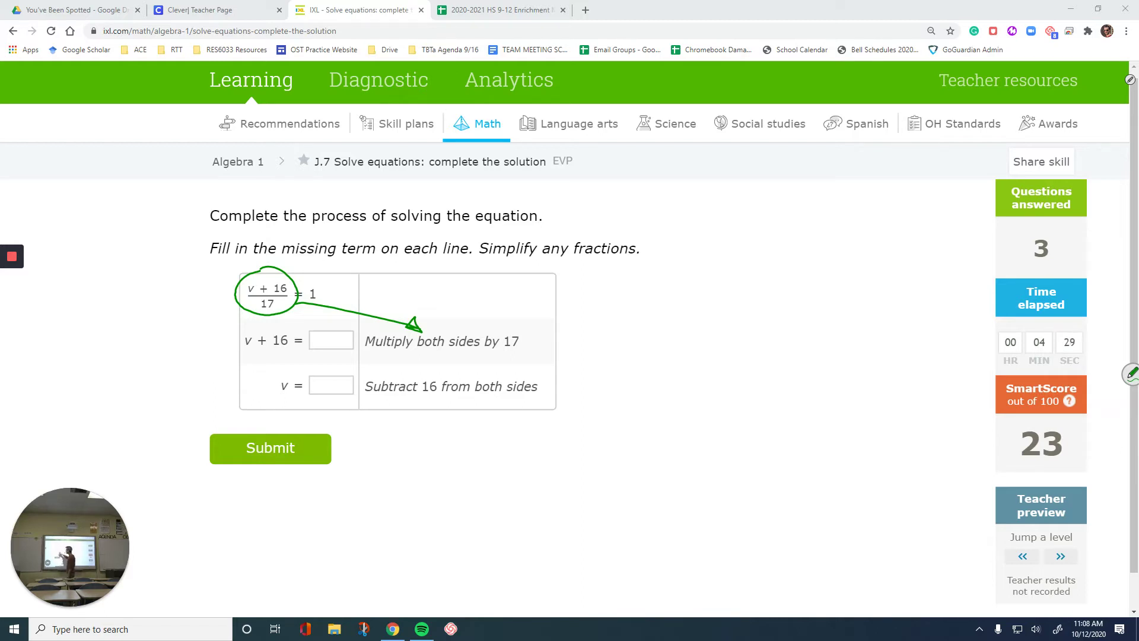
pyautogui.click(331, 340)
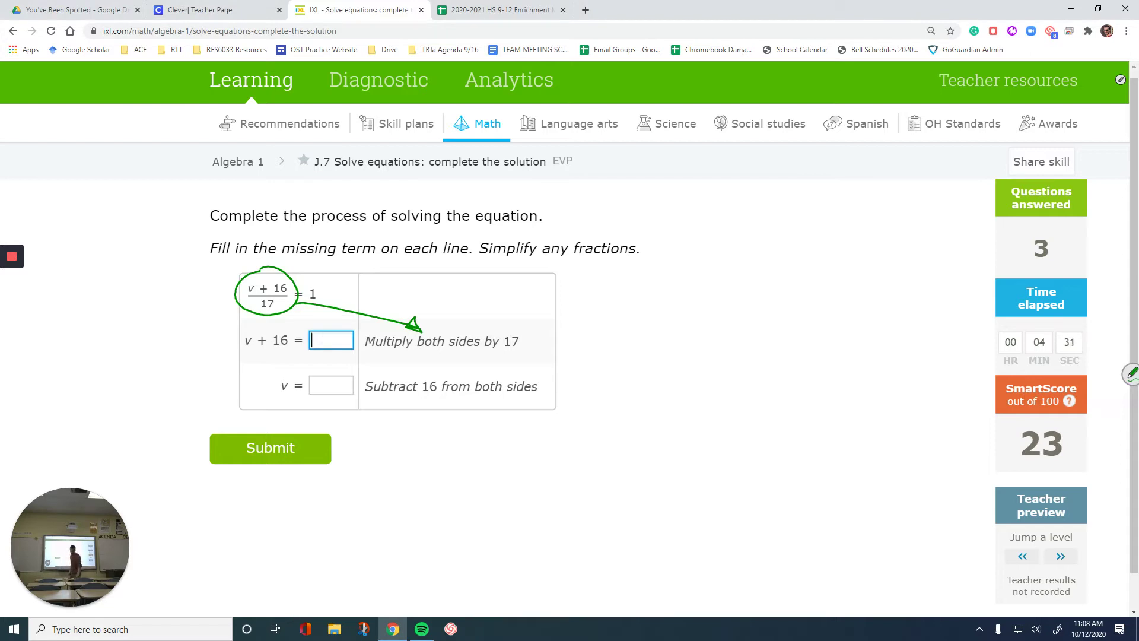
pyautogui.write('17')
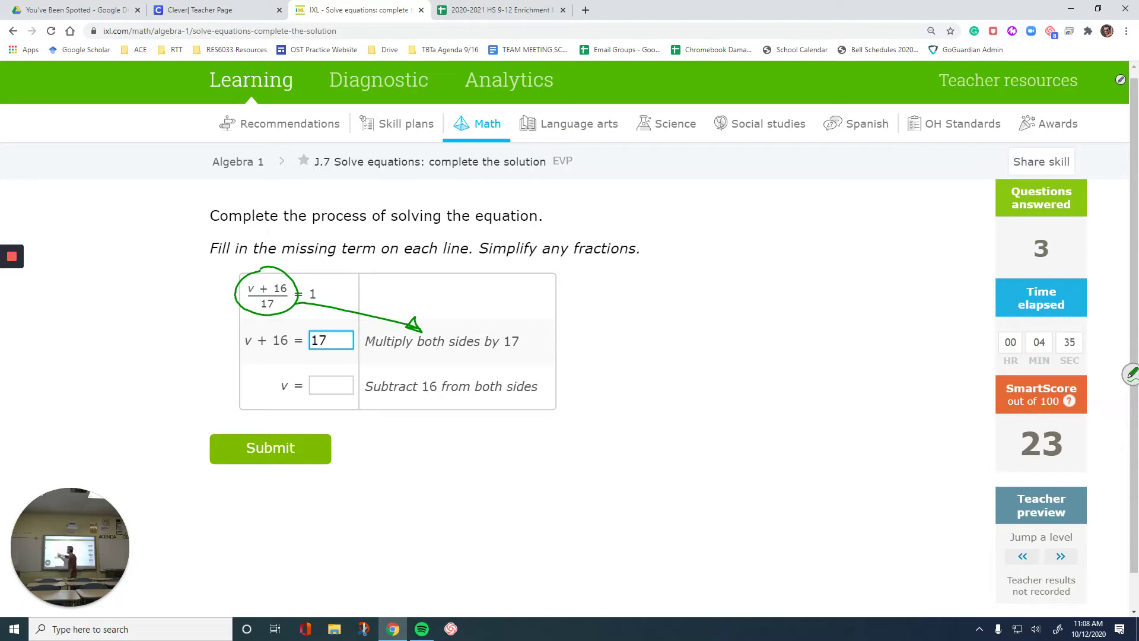
# - Write −16 under both sides of v + 16 = 17, underline it, and cross out the 16s on the v side
pyautogui.moveTo(260, 359); pyautogui.dragTo(316, 357)
pyautogui.moveTo(319, 348)
pyautogui.mouseDown()
pyautogui.moveTo(320, 360)
pyautogui.moveTo(343, 360)
pyautogui.mouseUp()
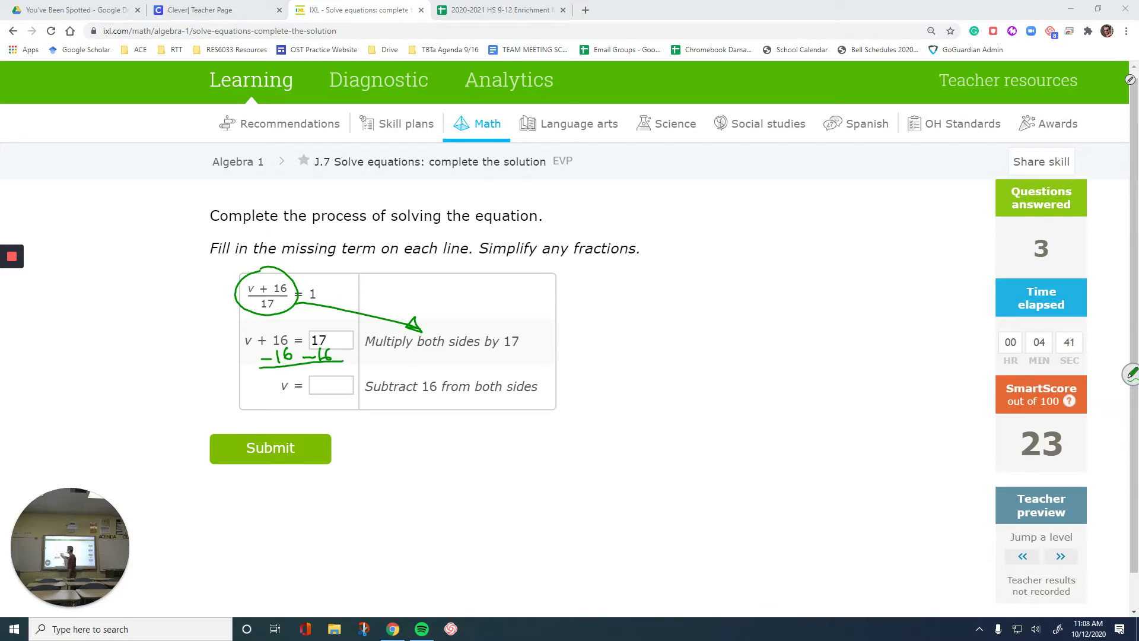
pyautogui.moveTo(288, 333); pyautogui.dragTo(278, 358)
# - Enter 1 for v and submit the answer
pyautogui.click(330, 385)
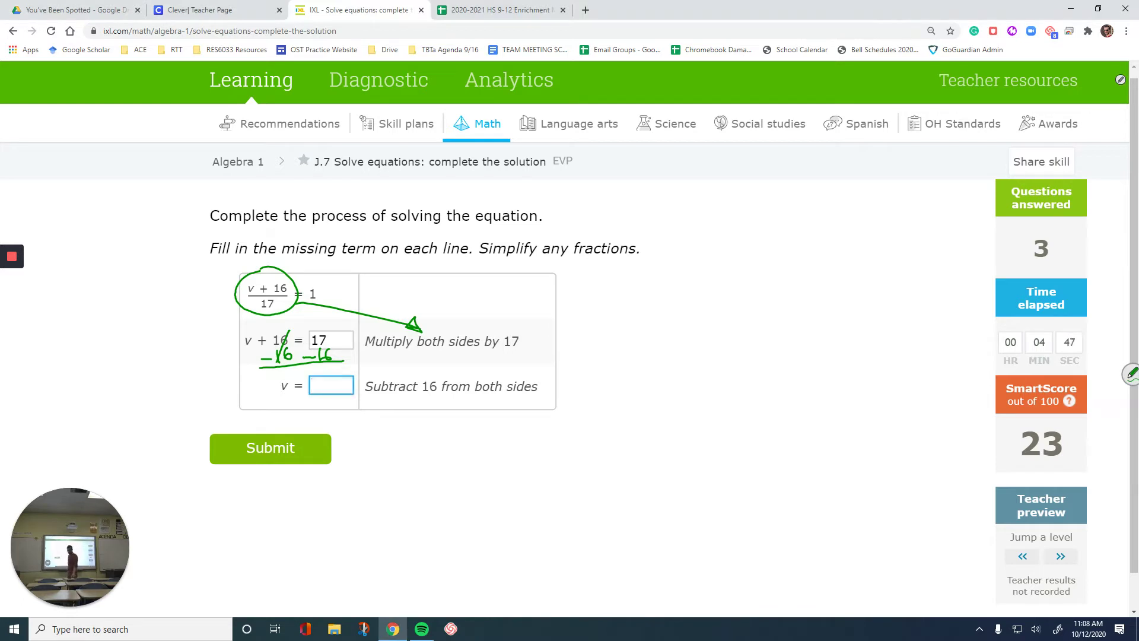
pyautogui.write('1')
pyautogui.press('Return')
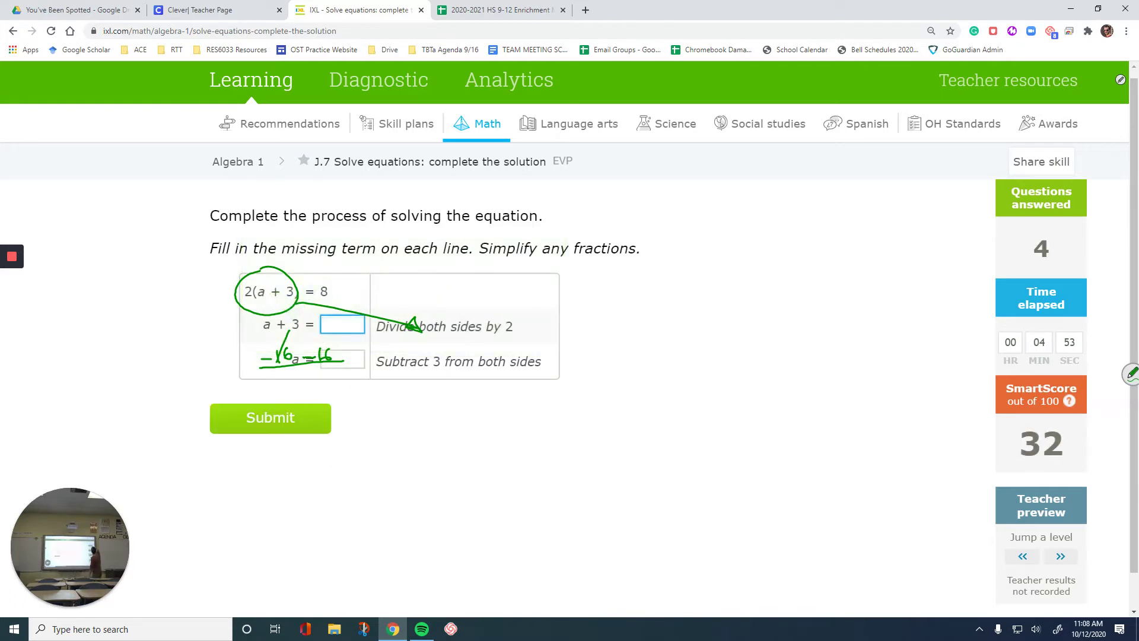
# - Erase all ink marks from the page and jump ahead one level to a harder question
pyautogui.click(1120, 80)
pyautogui.click(1092, 97)
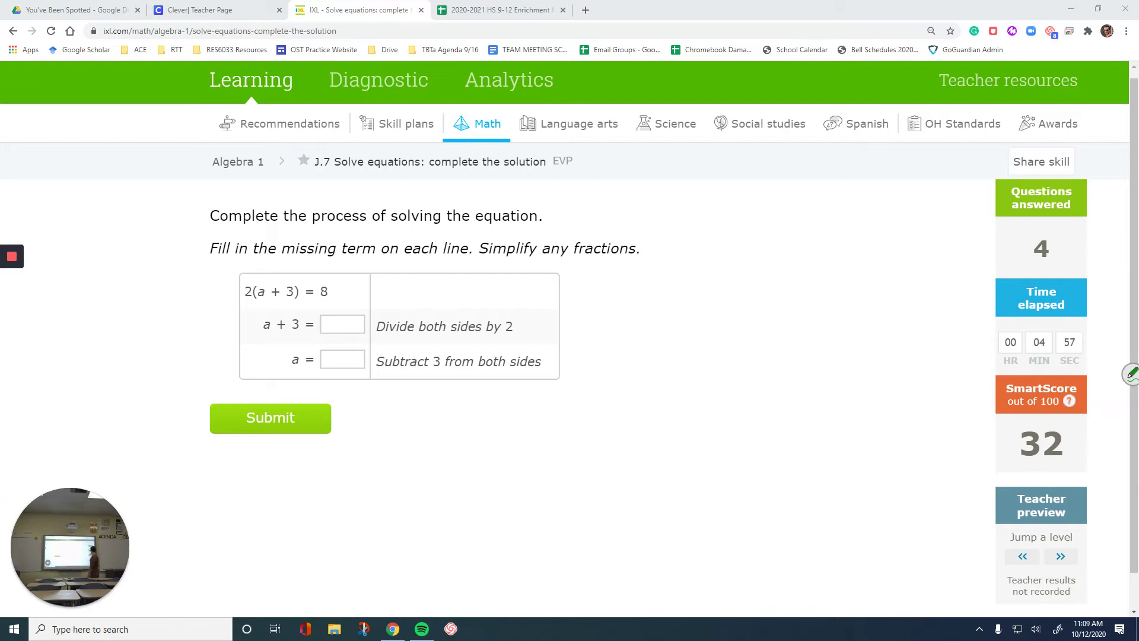
pyautogui.click(1061, 556)
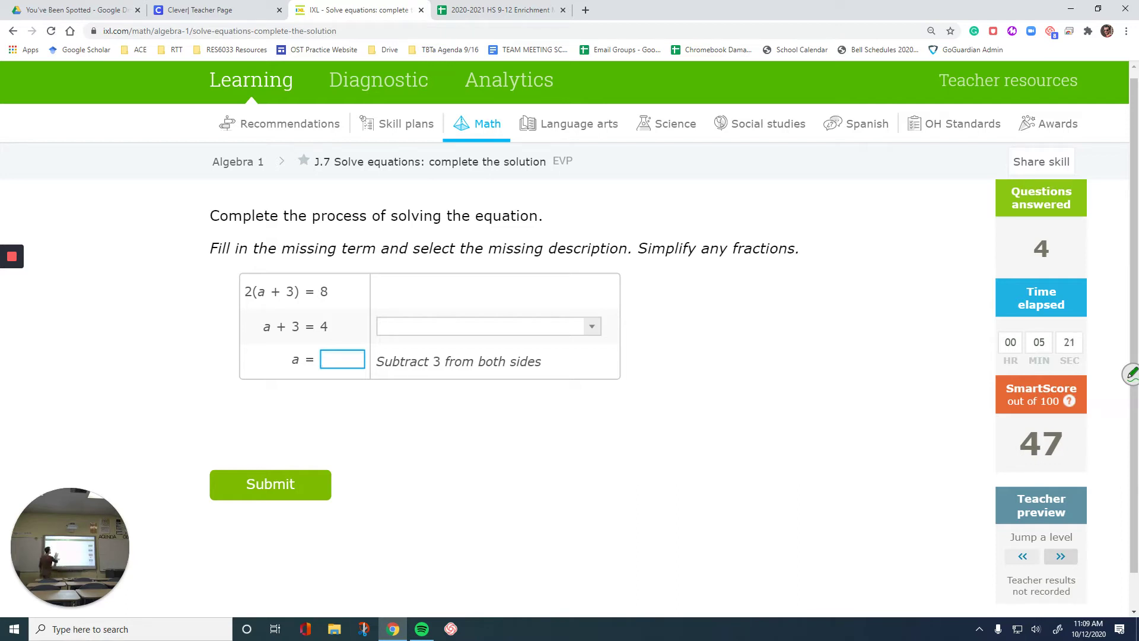
# - Mark the 2 and write a division by 2 under the 8 in 2(a + 3) = 8, and select "Divide both sides by 2" as the description
pyautogui.moveTo(244, 279); pyautogui.dragTo(240, 310)
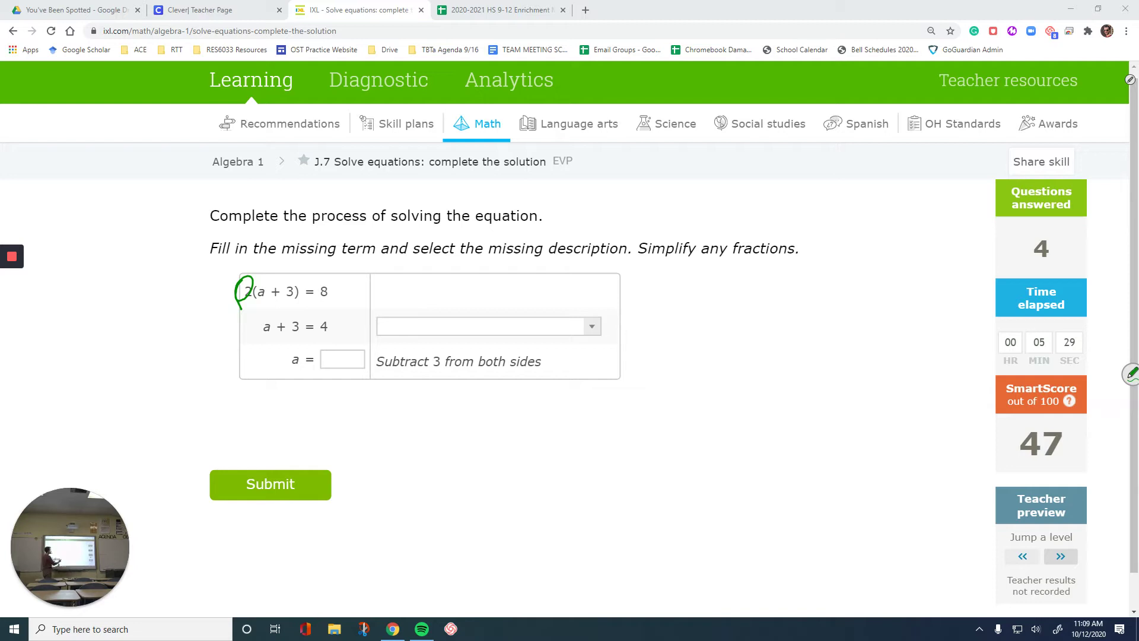
pyautogui.moveTo(317, 296)
pyautogui.mouseDown()
pyautogui.moveTo(331, 296)
pyautogui.moveTo(330, 309)
pyautogui.mouseUp()
pyautogui.click(443, 326)
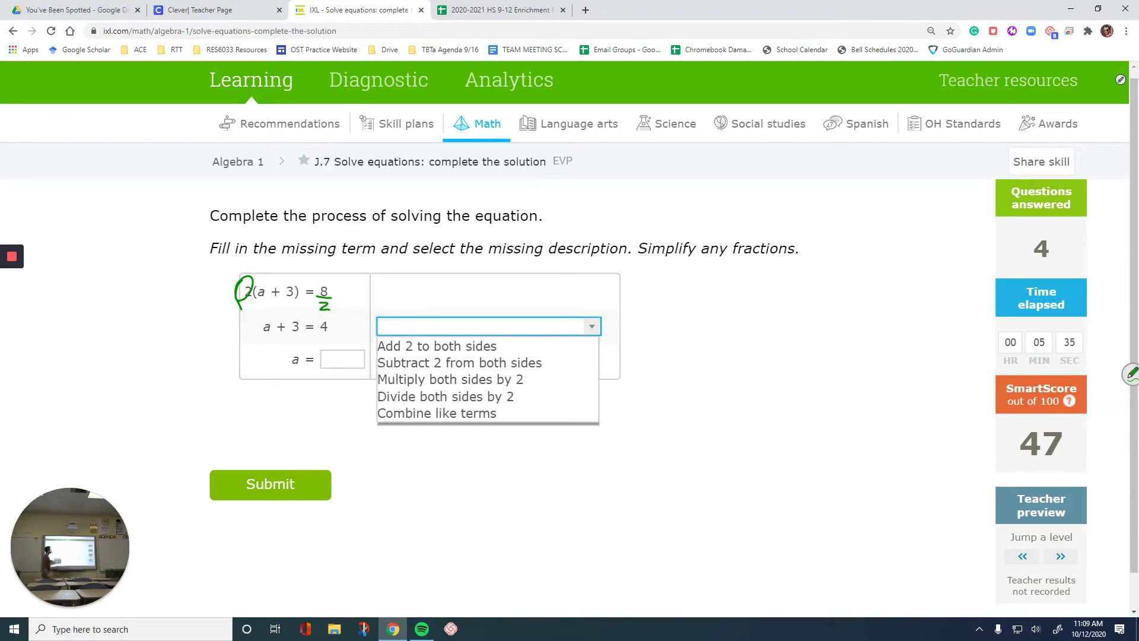
pyautogui.click(445, 396)
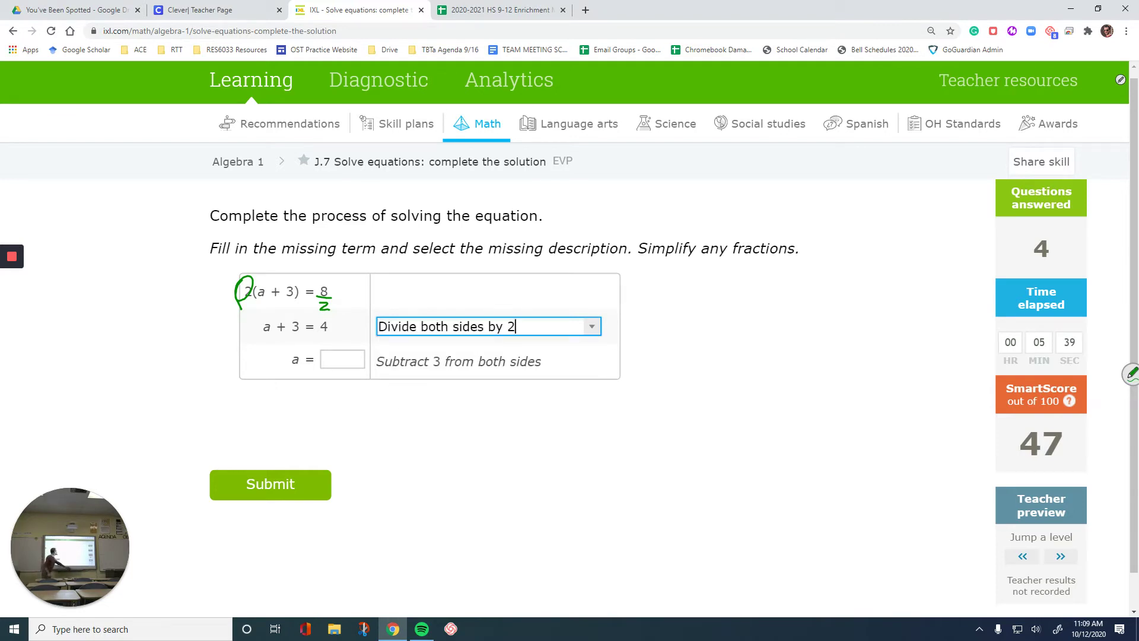
# - Erase the old marks, write −3 under both sides of a + 3 = 4, and cross out the 3s on the a side
pyautogui.moveTo(256, 292); pyautogui.dragTo(317, 302)
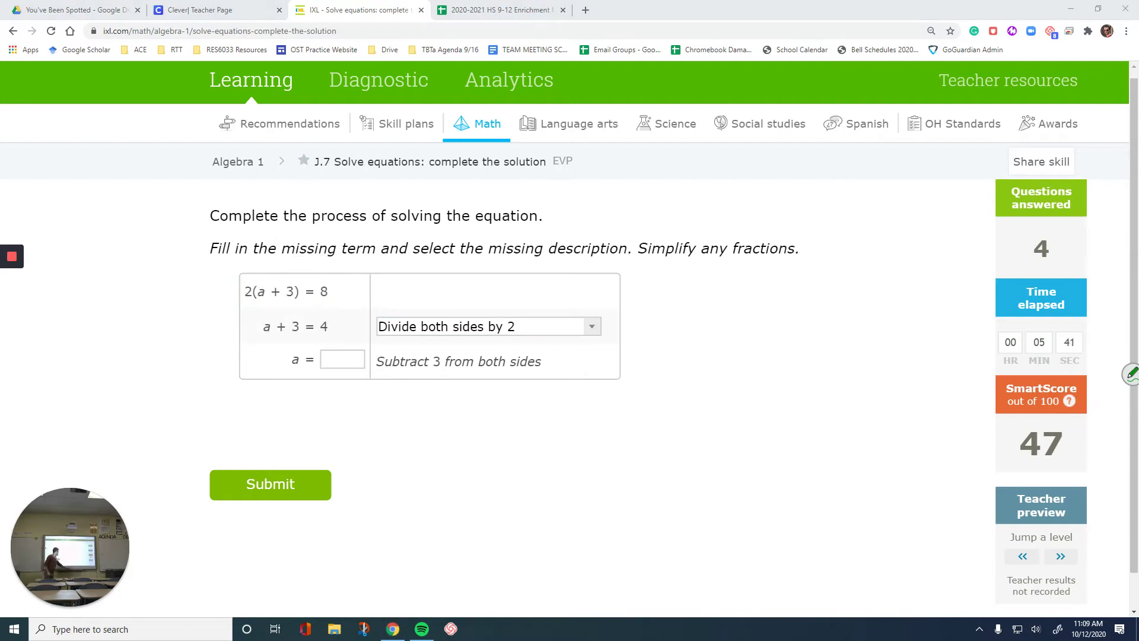
pyautogui.moveTo(268, 343); pyautogui.dragTo(324, 347)
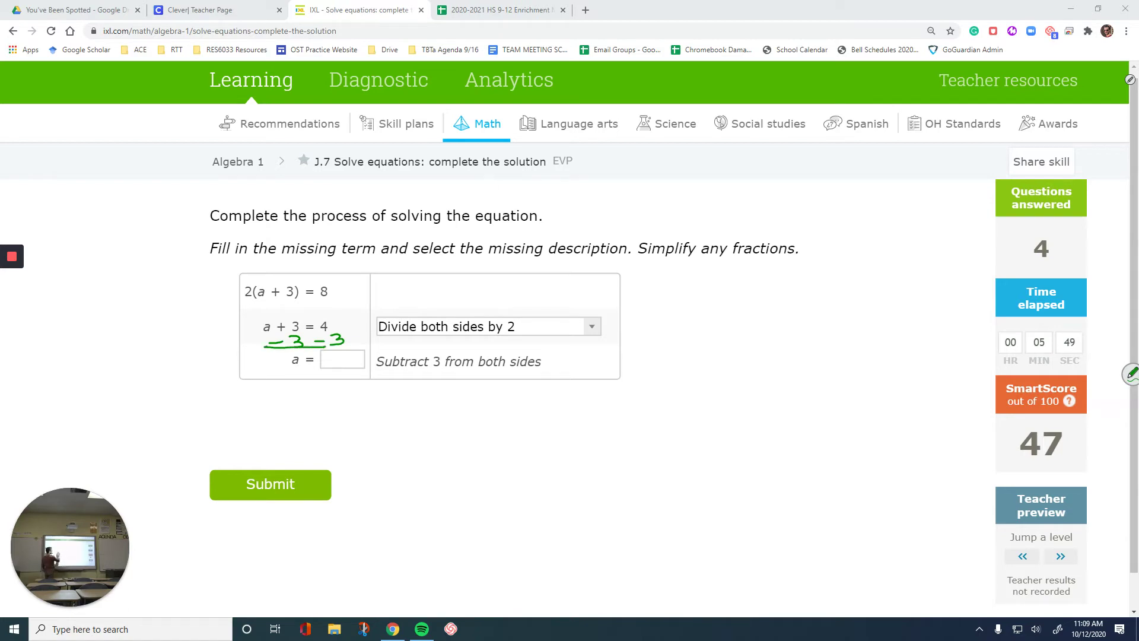
pyautogui.moveTo(292, 315); pyautogui.dragTo(297, 346)
# - Submit 1 as the value of a and jump ahead one level on the new question
pyautogui.click(340, 361)
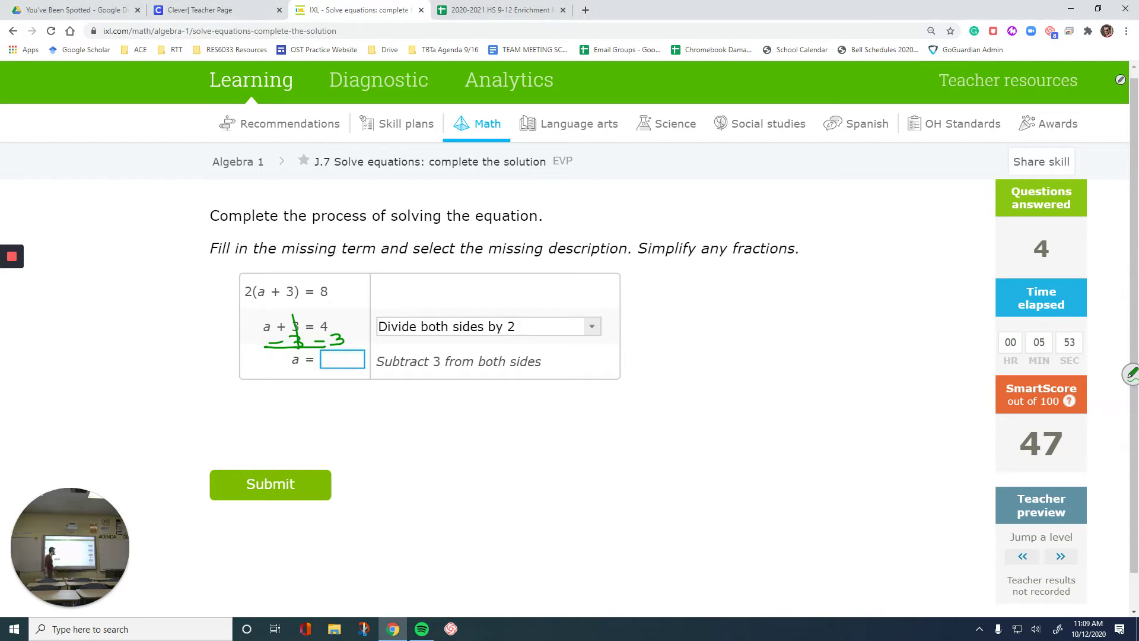
pyautogui.write('1')
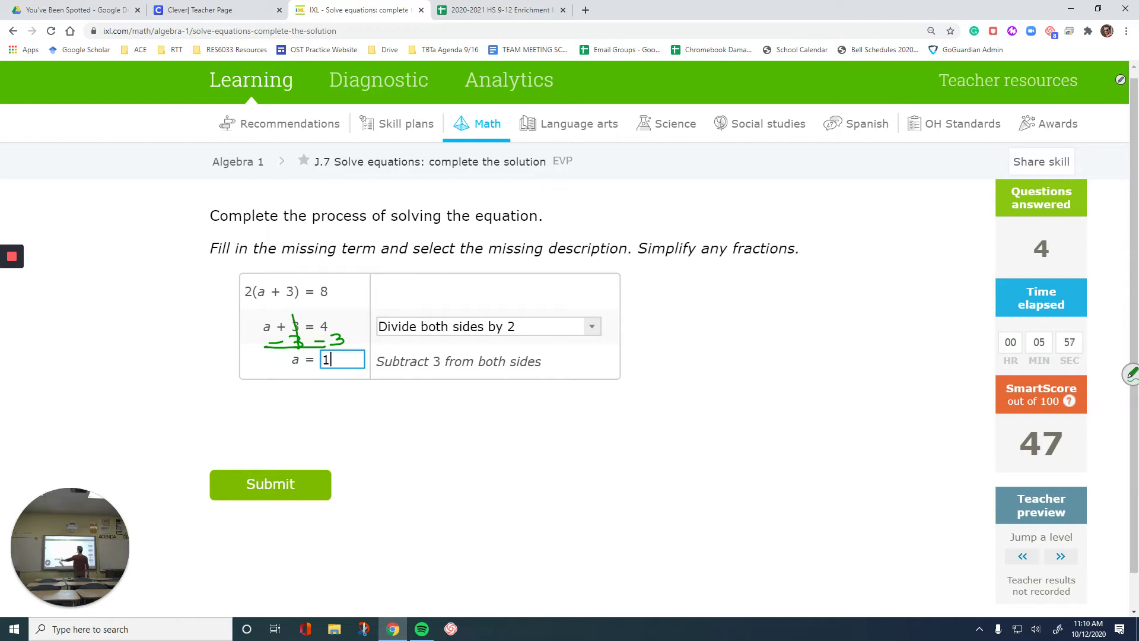
pyautogui.press('Return')
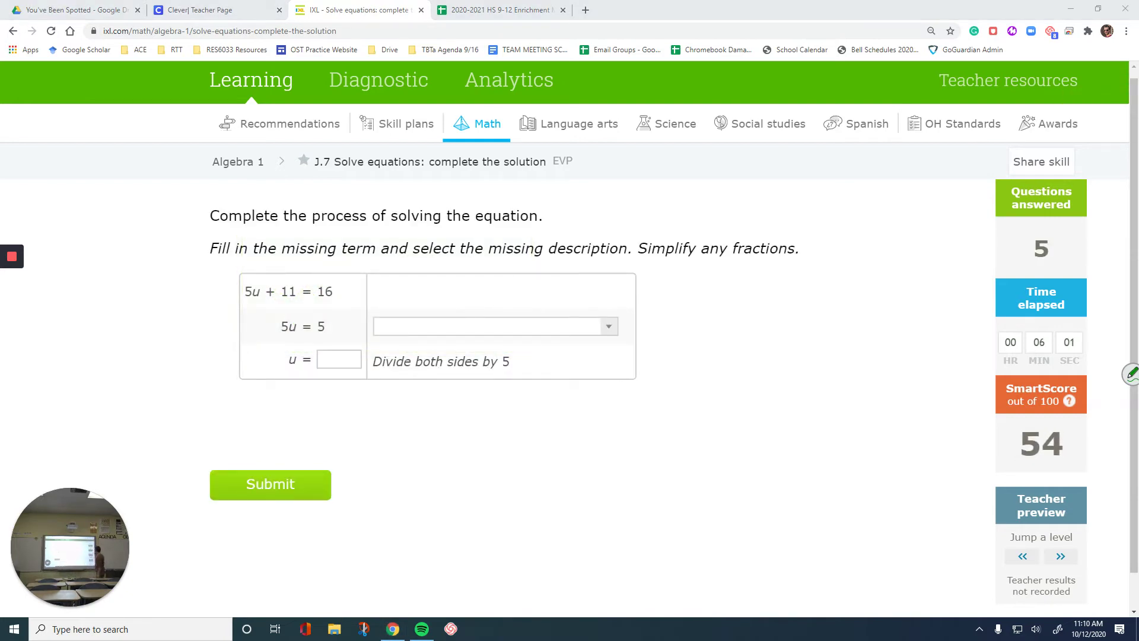
pyautogui.click(1059, 556)
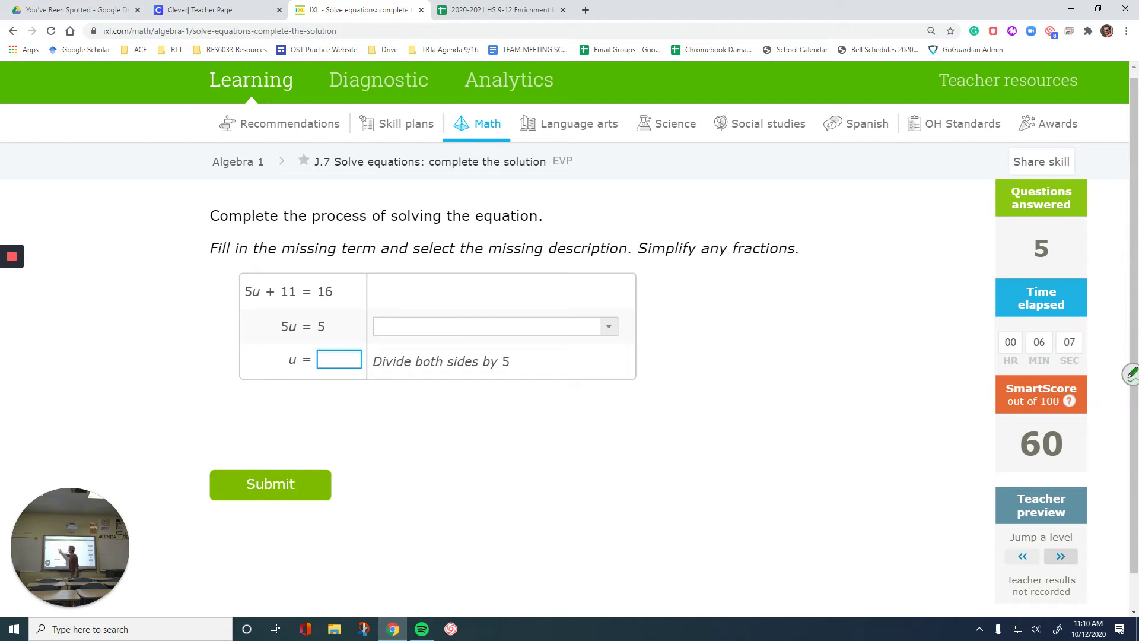
# - Circle + 11 in 5u + 11 = 16 and select "Subtract 11 from both sides" as the missing description
pyautogui.moveTo(280, 273)
pyautogui.mouseDown()
pyautogui.moveTo(265, 295)
pyautogui.moveTo(284, 273)
pyautogui.mouseUp()
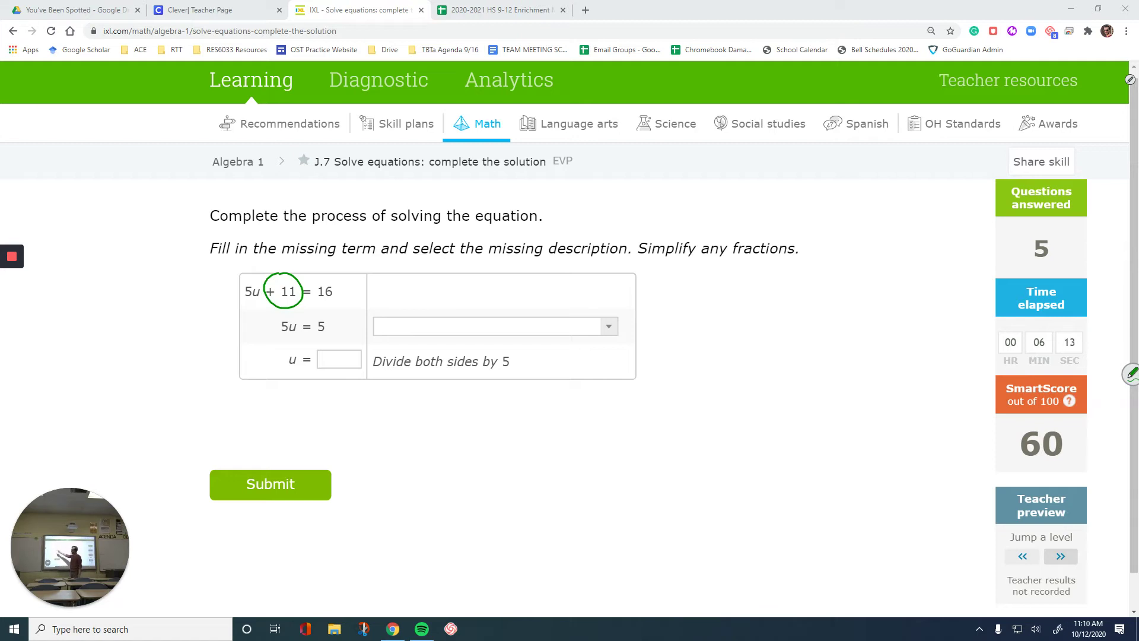
pyautogui.click(420, 325)
pyautogui.click(446, 362)
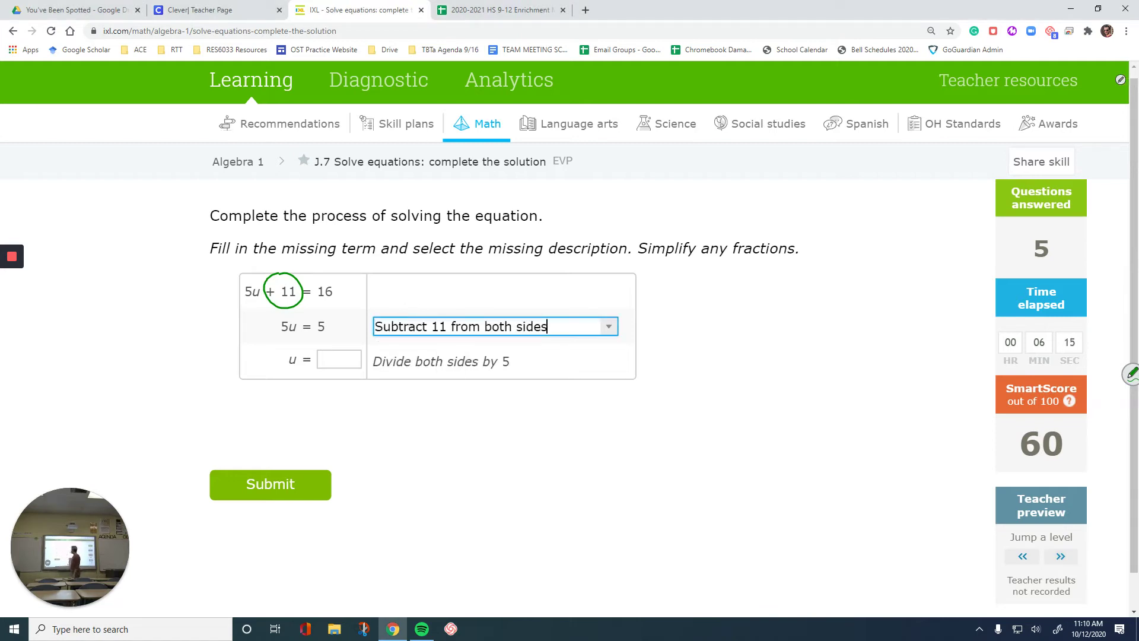
# - Circle 5u with an arrow down to u, underline "Divide both sides by", and submit 1 for u
pyautogui.moveTo(283, 313)
pyautogui.mouseDown()
pyautogui.moveTo(304, 318)
pyautogui.moveTo(286, 312)
pyautogui.moveTo(293, 353)
pyautogui.mouseUp()
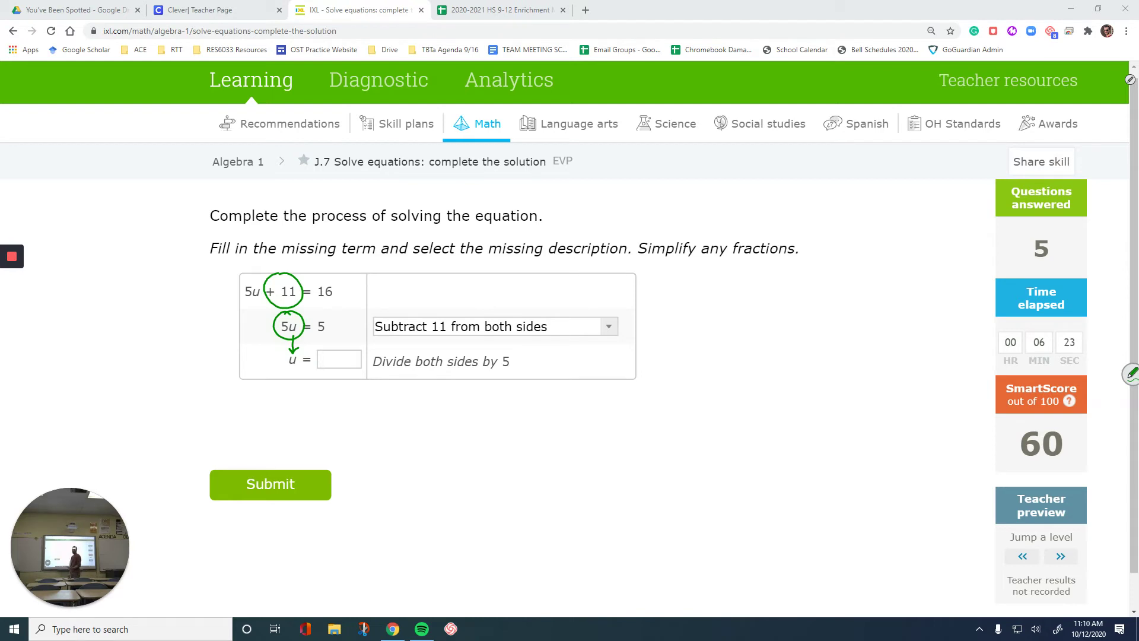
pyautogui.moveTo(381, 367); pyautogui.dragTo(497, 359)
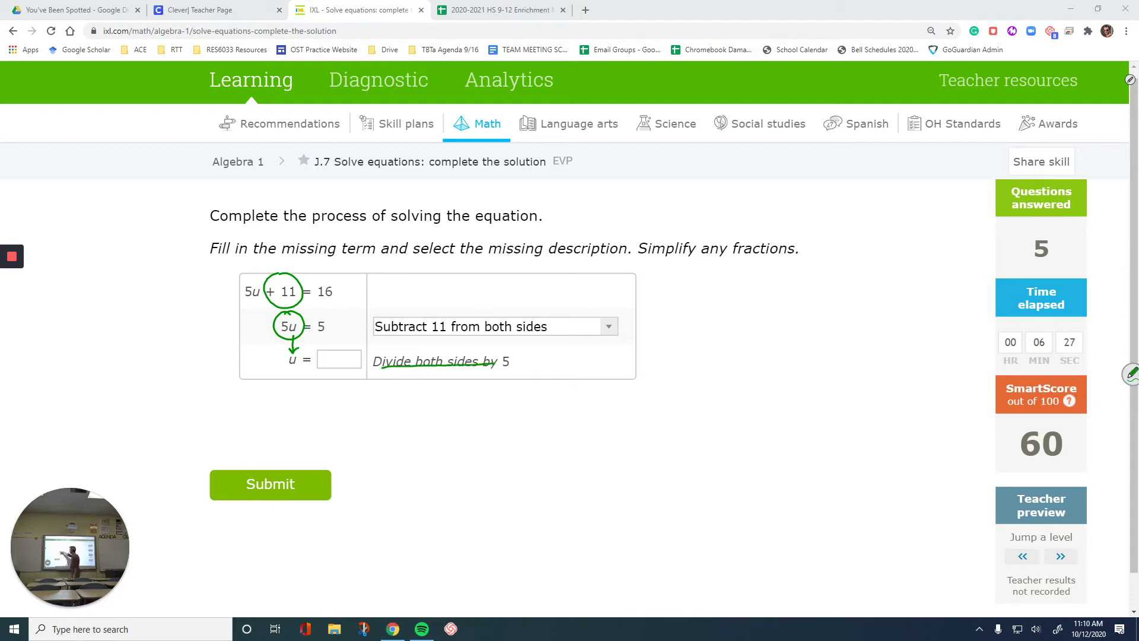
pyautogui.click(338, 359)
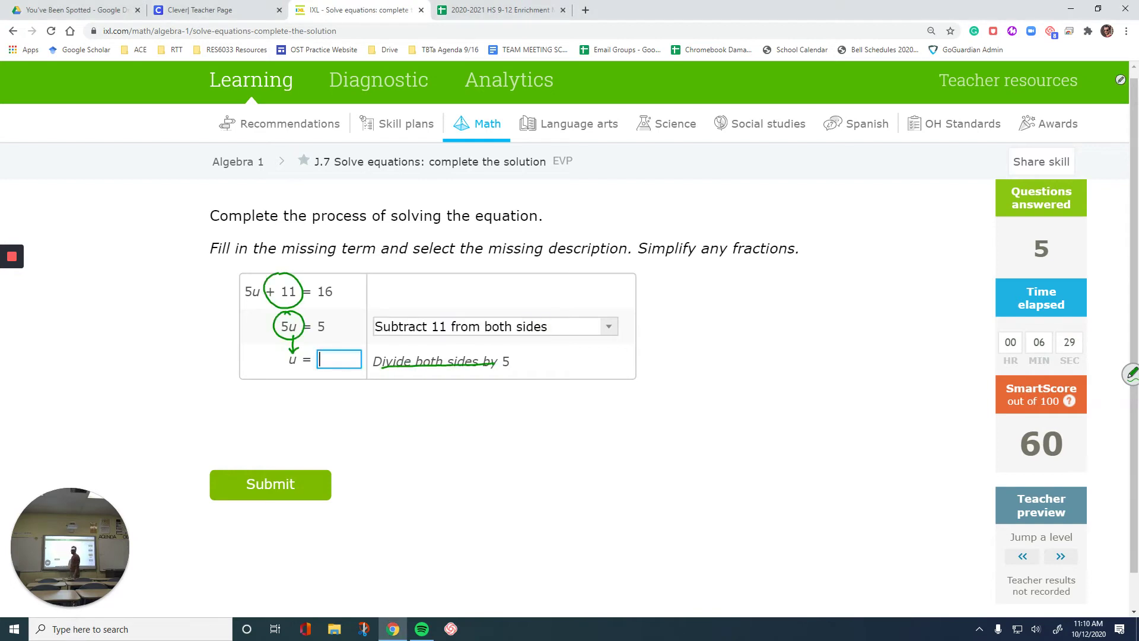
pyautogui.write('1')
pyautogui.press('Return')
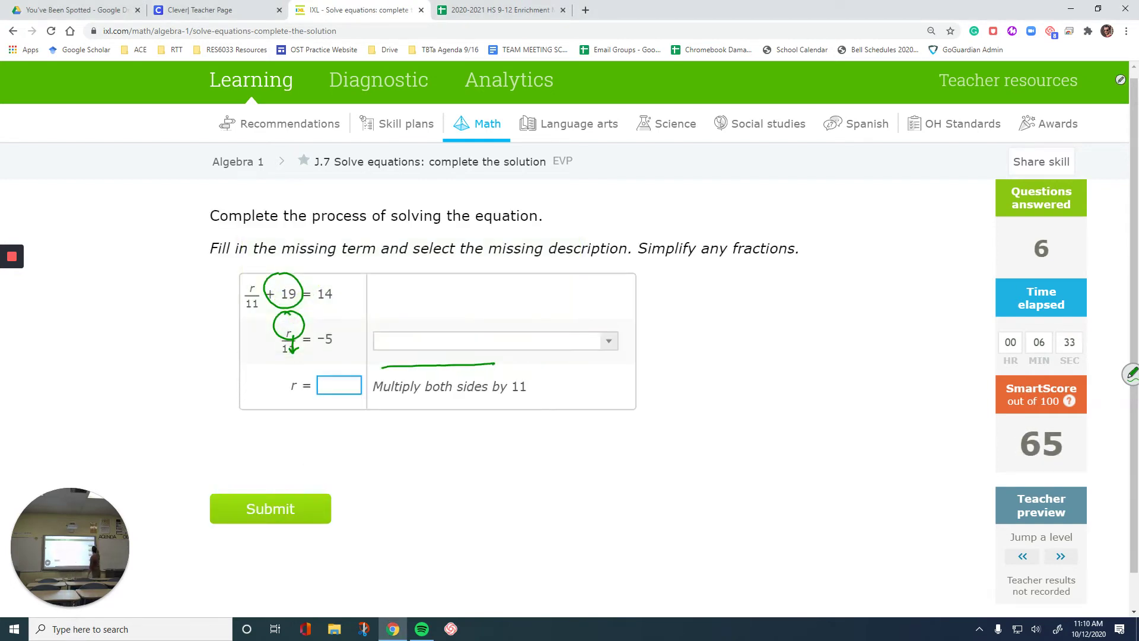
# - Erase the leftover circles, arrow and underline, and jump ahead one level from the r/11 + 19 = 14 question
pyautogui.click(1130, 80)
pyautogui.click(1094, 98)
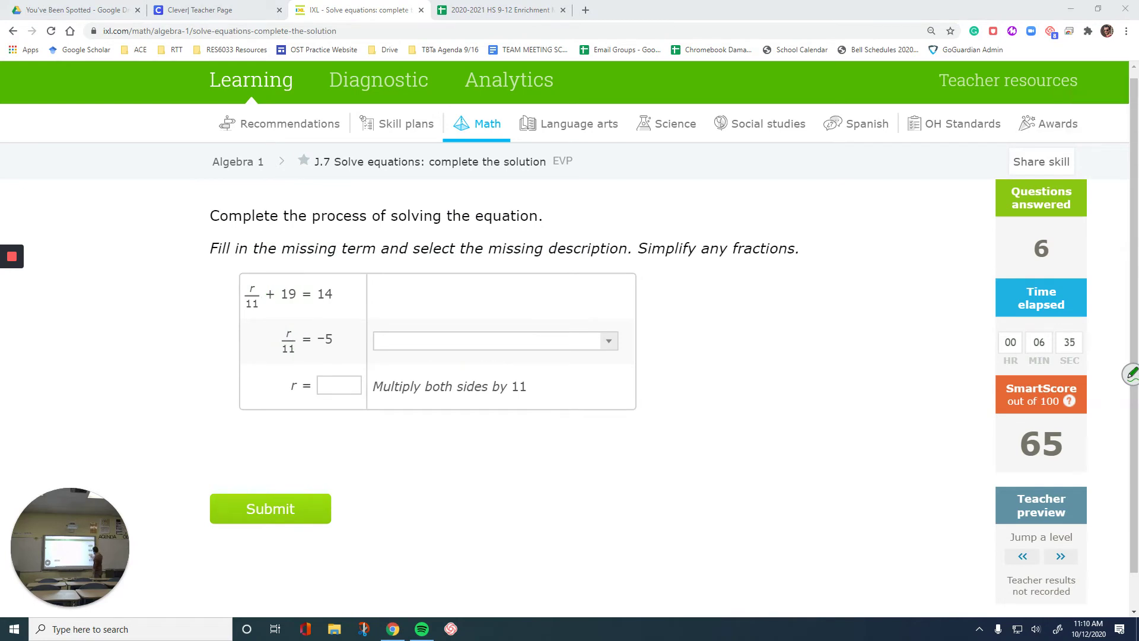
pyautogui.click(1059, 555)
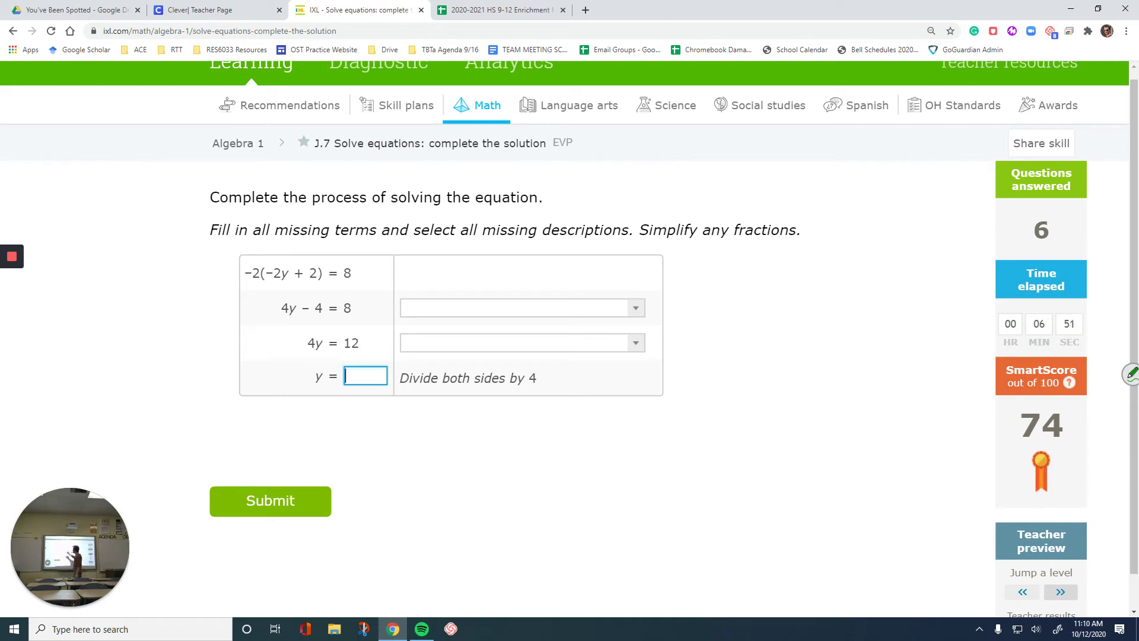
# - Draw an arrow between the 8s of the first two lines, review the first description's options, and erase the arrow
pyautogui.moveTo(348, 276); pyautogui.dragTo(348, 299)
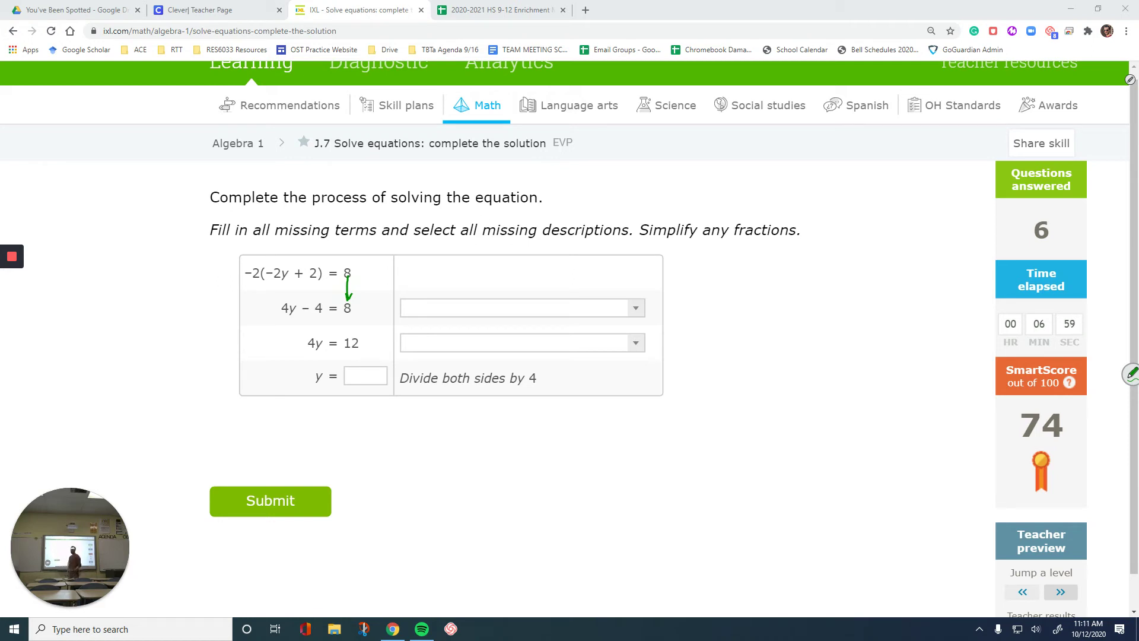
pyautogui.click(513, 307)
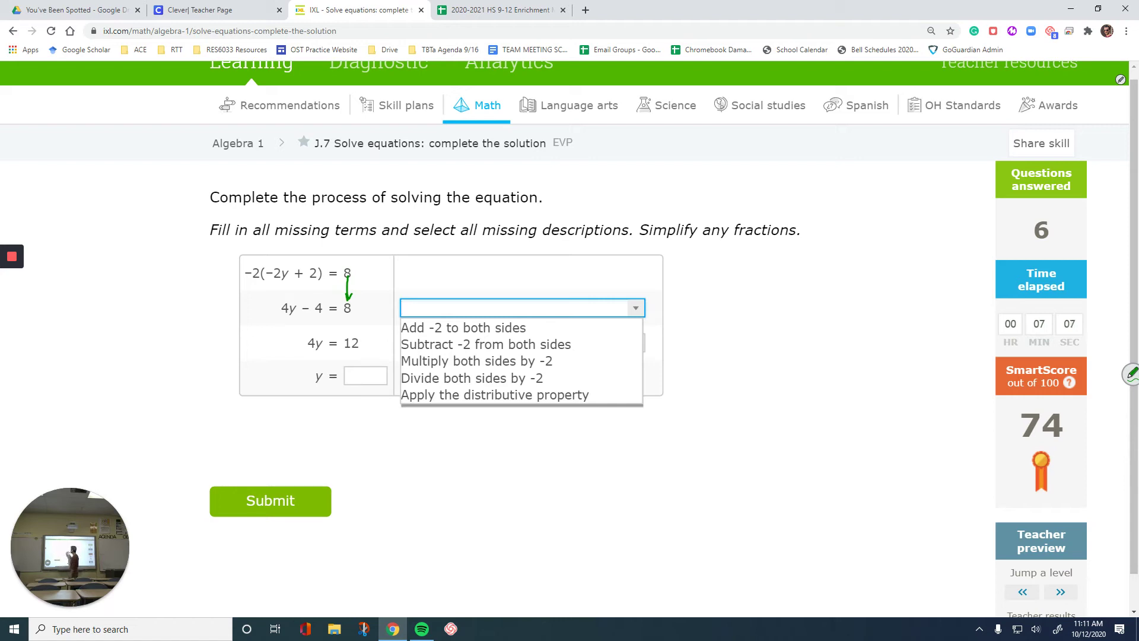
pyautogui.click(378, 272)
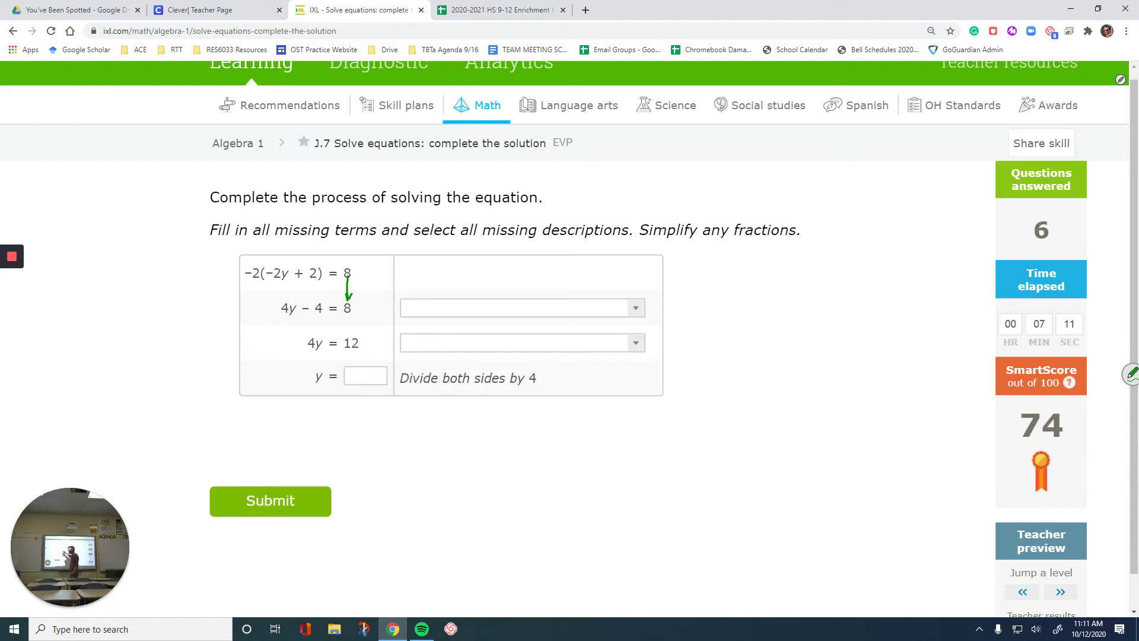
pyautogui.moveTo(340, 310); pyautogui.dragTo(411, 249)
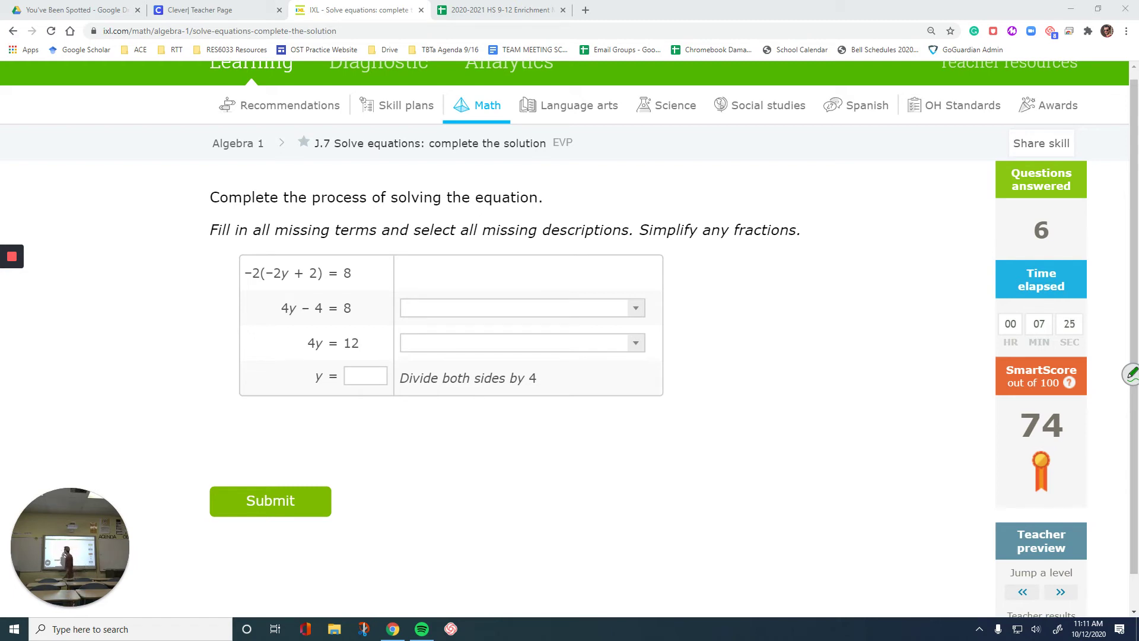
# - Box the equations −2(−2y + 2) = 8 and 4y − 4 = 8, and select "Apply the distributive property" as the first description
pyautogui.moveTo(363, 253)
pyautogui.mouseDown()
pyautogui.moveTo(265, 248)
pyautogui.moveTo(228, 320)
pyautogui.moveTo(368, 306)
pyautogui.moveTo(363, 254)
pyautogui.mouseUp()
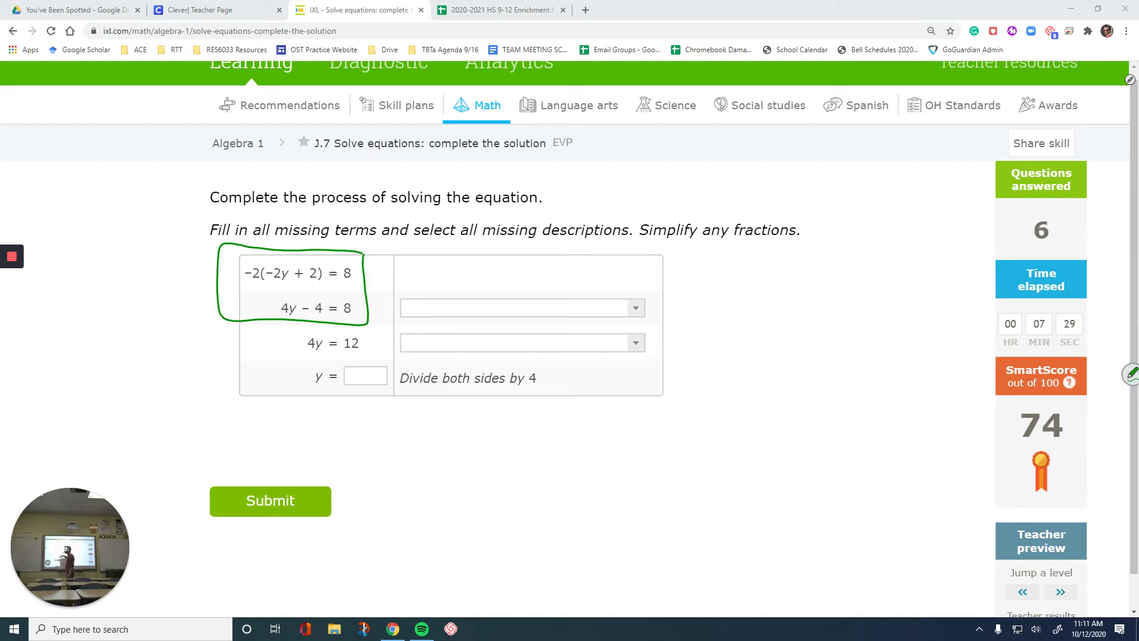
pyautogui.click(467, 307)
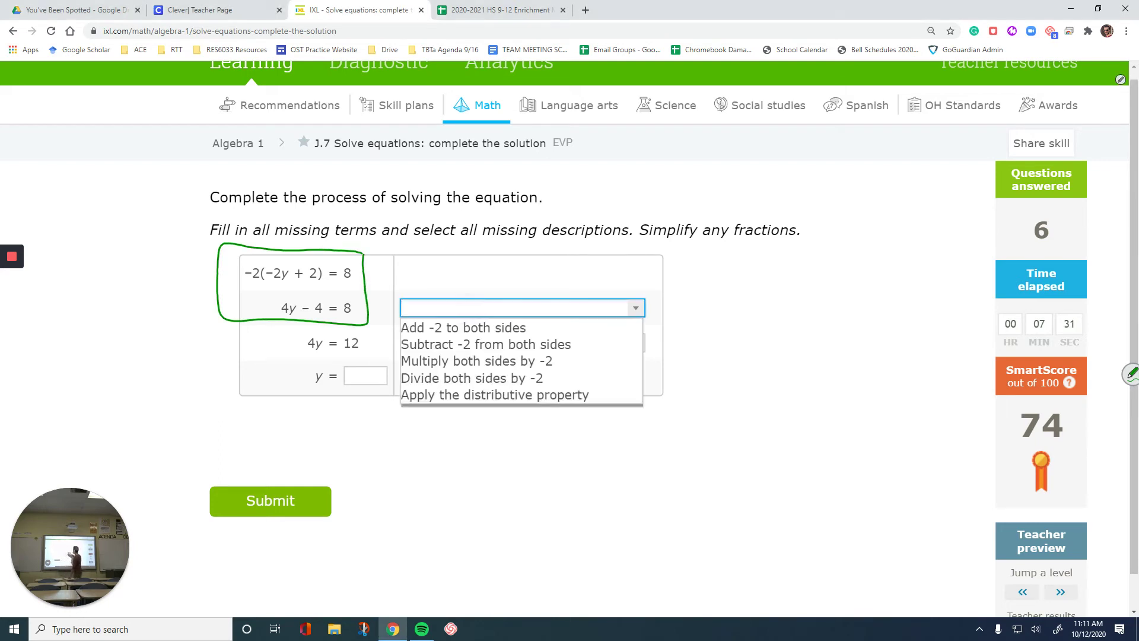
pyautogui.moveTo(462, 322); pyautogui.dragTo(526, 326)
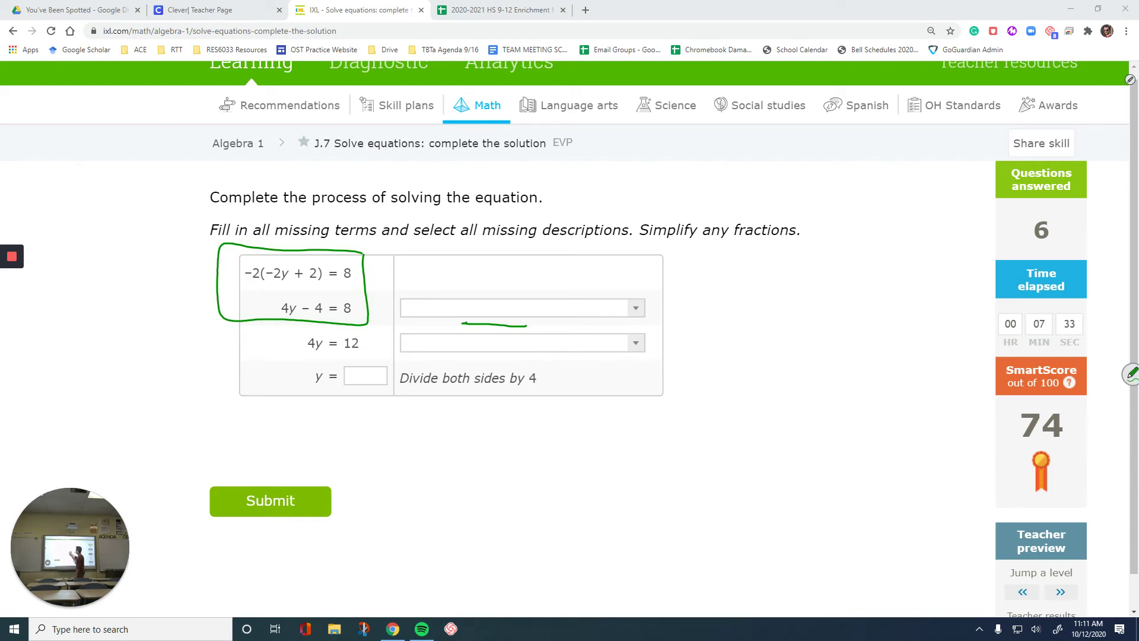
pyautogui.click(514, 308)
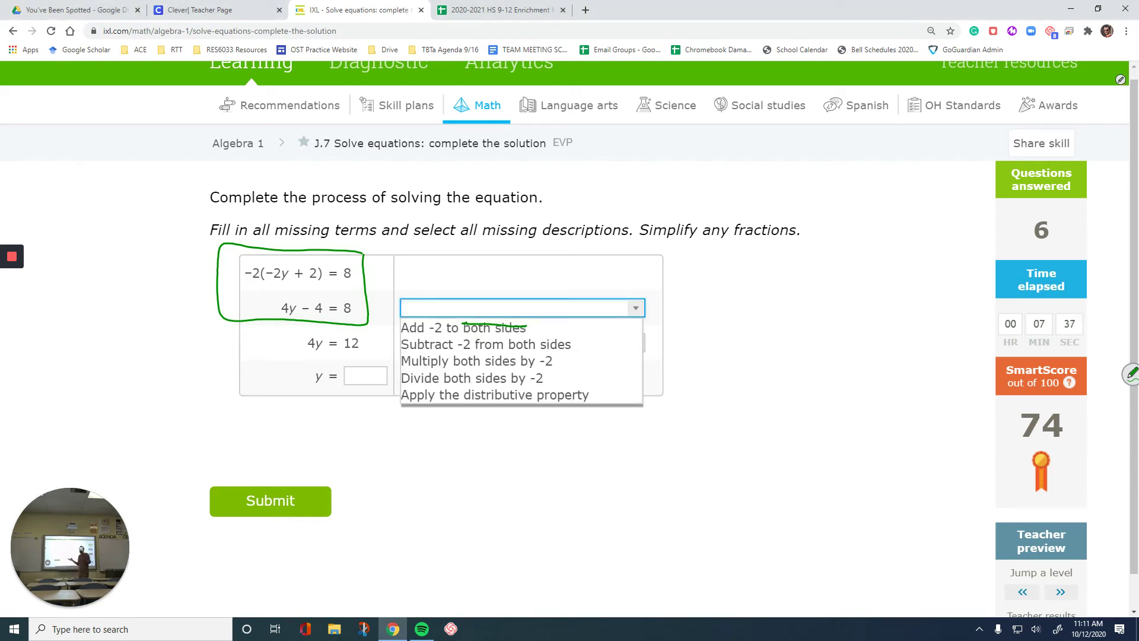
pyautogui.click(522, 395)
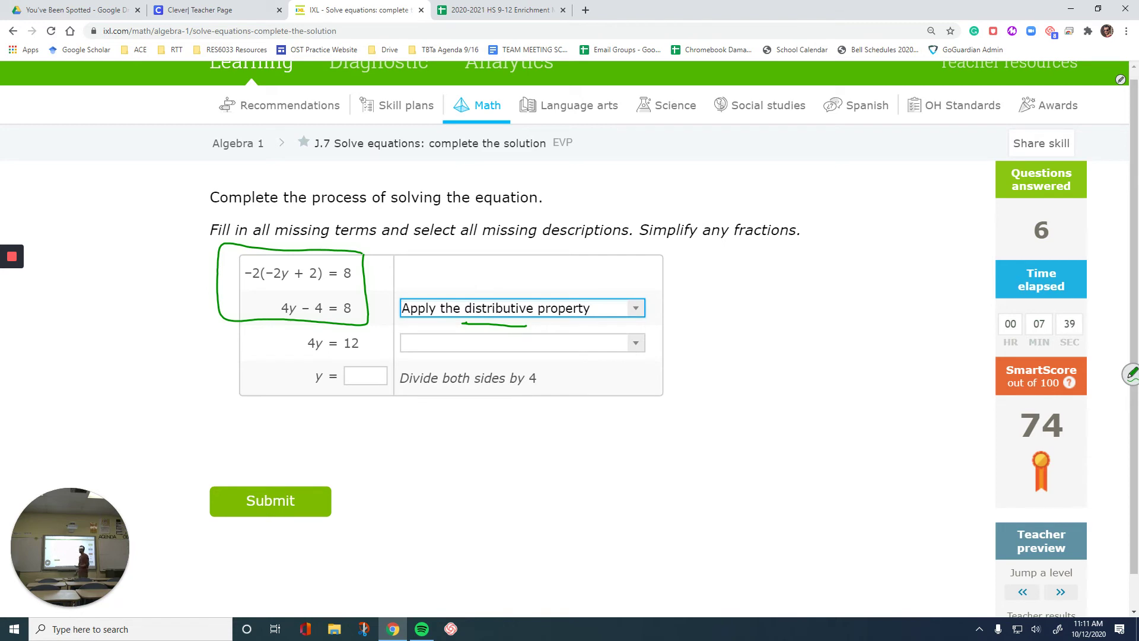
pyautogui.click(514, 308)
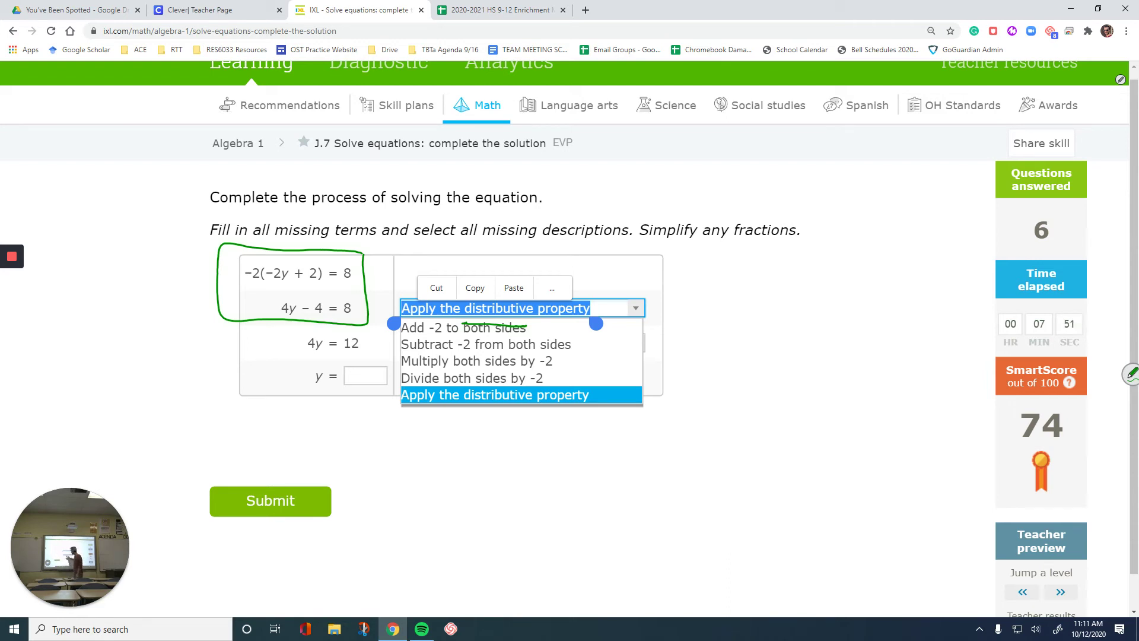
pyautogui.click(460, 393)
# - Erase the old marks, draw arrows from −2 to both terms in the parentheses, and write 4y − 4 = 8 under the second line
pyautogui.moveTo(646, 303)
pyautogui.mouseDown()
pyautogui.moveTo(379, 362)
pyautogui.moveTo(449, 256)
pyautogui.moveTo(230, 283)
pyautogui.moveTo(320, 319)
pyautogui.mouseUp()
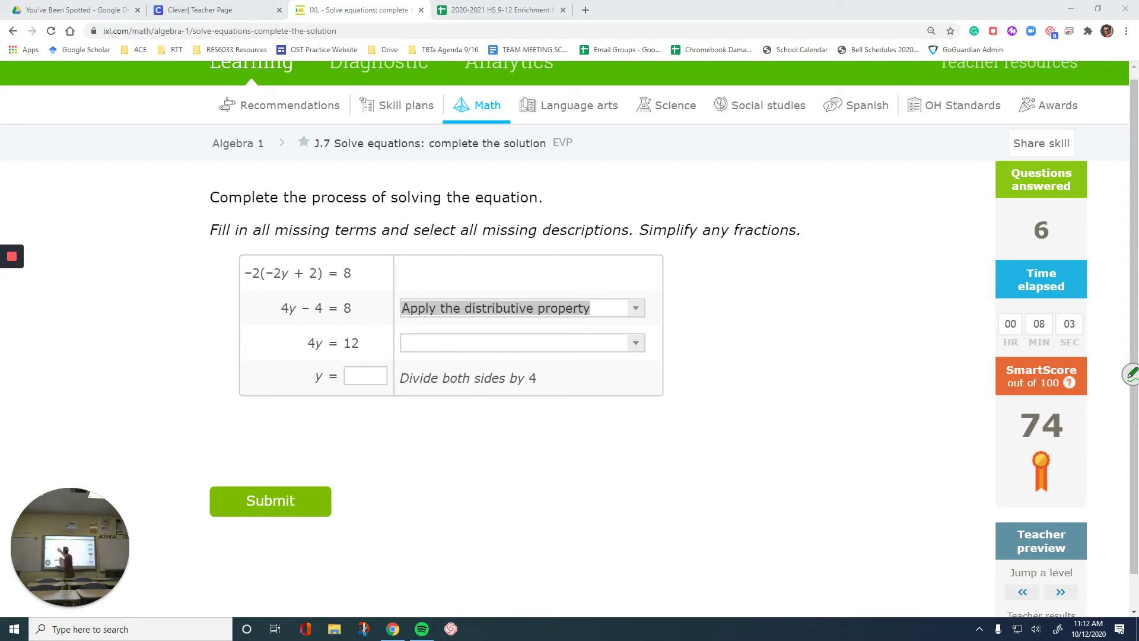
pyautogui.moveTo(251, 264)
pyautogui.mouseDown()
pyautogui.moveTo(296, 243)
pyautogui.moveTo(305, 261)
pyautogui.mouseUp()
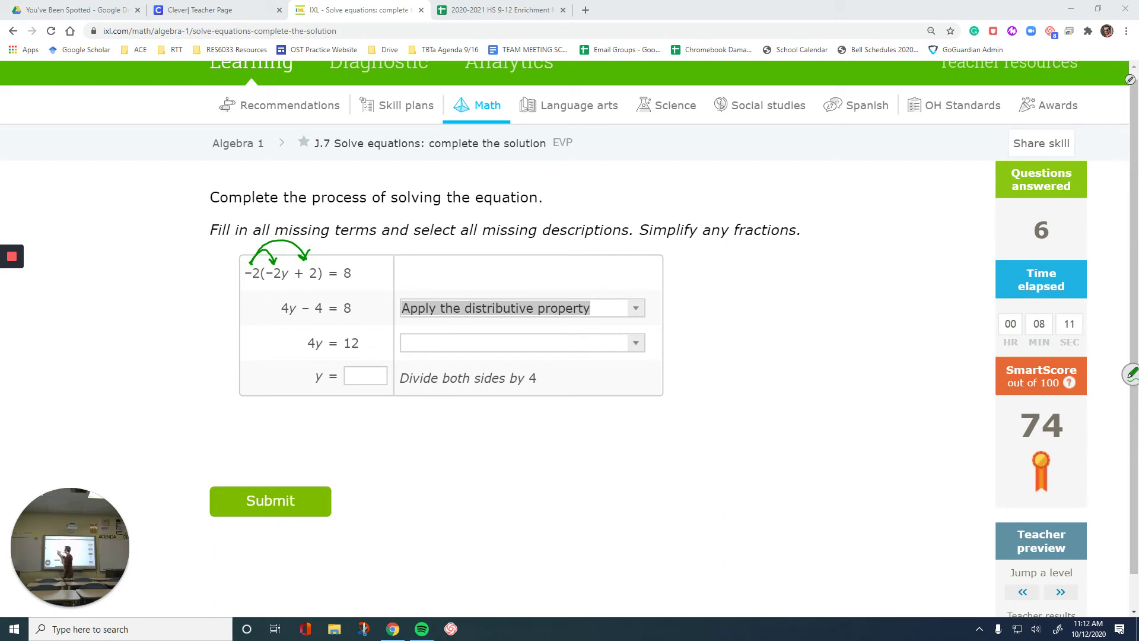
pyautogui.moveTo(262, 289); pyautogui.dragTo(279, 308)
pyautogui.moveTo(307, 286)
pyautogui.mouseDown()
pyautogui.moveTo(304, 296)
pyautogui.moveTo(317, 293)
pyautogui.mouseUp()
pyautogui.moveTo(314, 284)
pyautogui.mouseDown()
pyautogui.moveTo(308, 299)
pyautogui.moveTo(323, 324)
pyautogui.mouseUp()
pyautogui.moveTo(270, 296)
pyautogui.mouseDown()
pyautogui.moveTo(288, 324)
pyautogui.moveTo(350, 328)
pyautogui.mouseUp()
pyautogui.moveTo(365, 315)
pyautogui.mouseDown()
pyautogui.moveTo(358, 324)
pyautogui.moveTo(363, 315)
pyautogui.mouseUp()
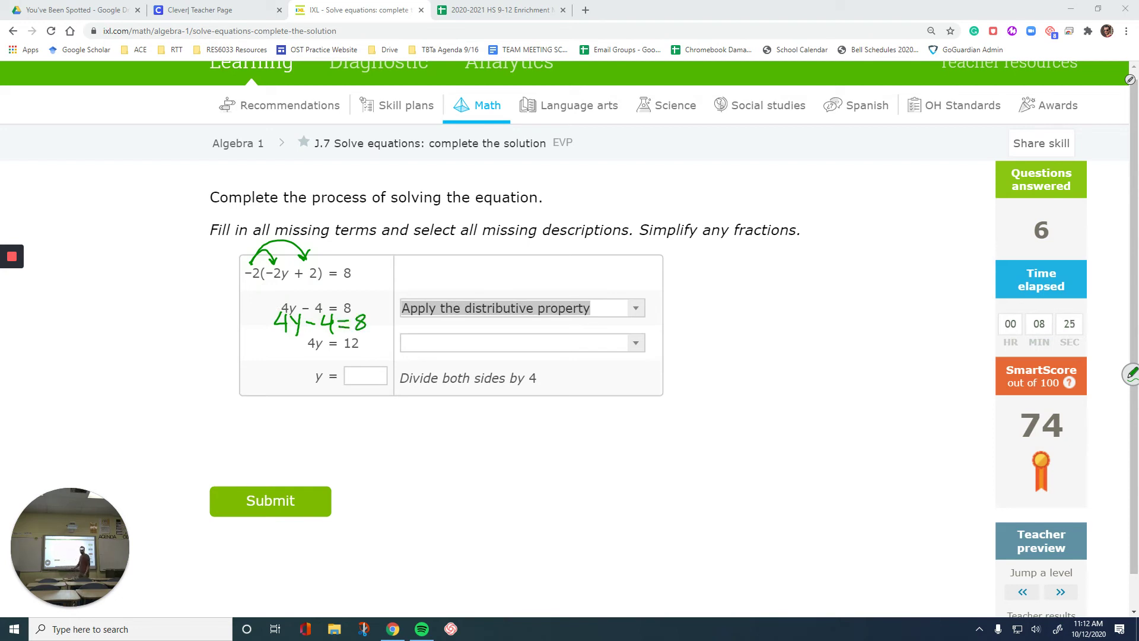
# - Erase the curved arrows and handwritten equation, and draw an arrow from 4y − 4 = 8 to 4y = 12
pyautogui.moveTo(417, 328)
pyautogui.mouseDown()
pyautogui.moveTo(381, 313)
pyautogui.moveTo(249, 336)
pyautogui.mouseUp()
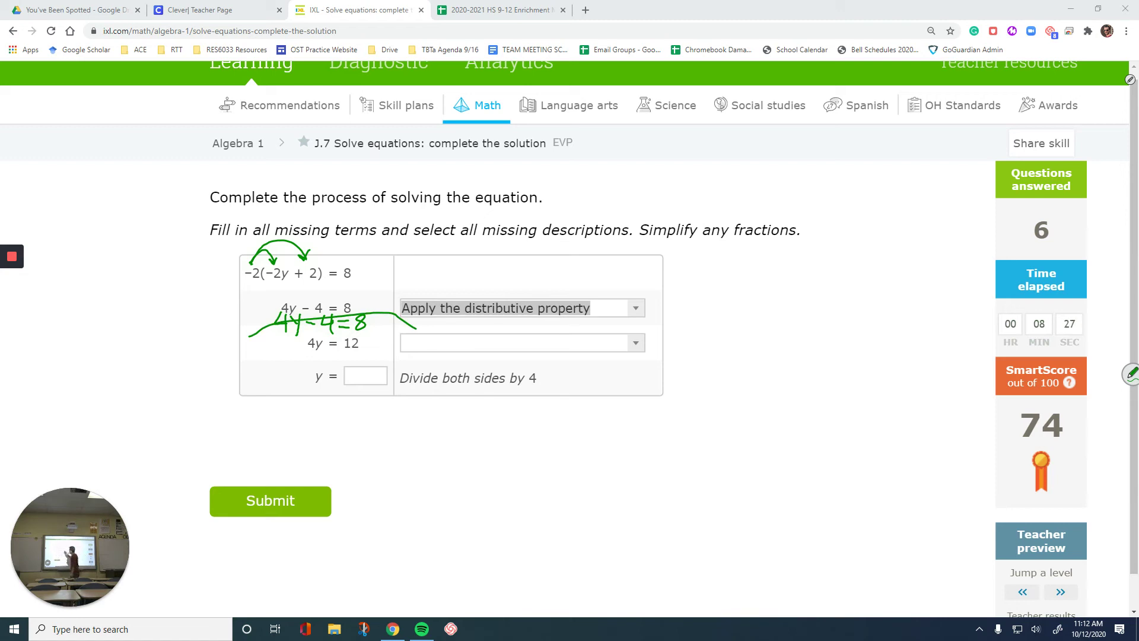
pyautogui.moveTo(415, 326)
pyautogui.mouseDown()
pyautogui.moveTo(280, 331)
pyautogui.moveTo(300, 254)
pyautogui.mouseUp()
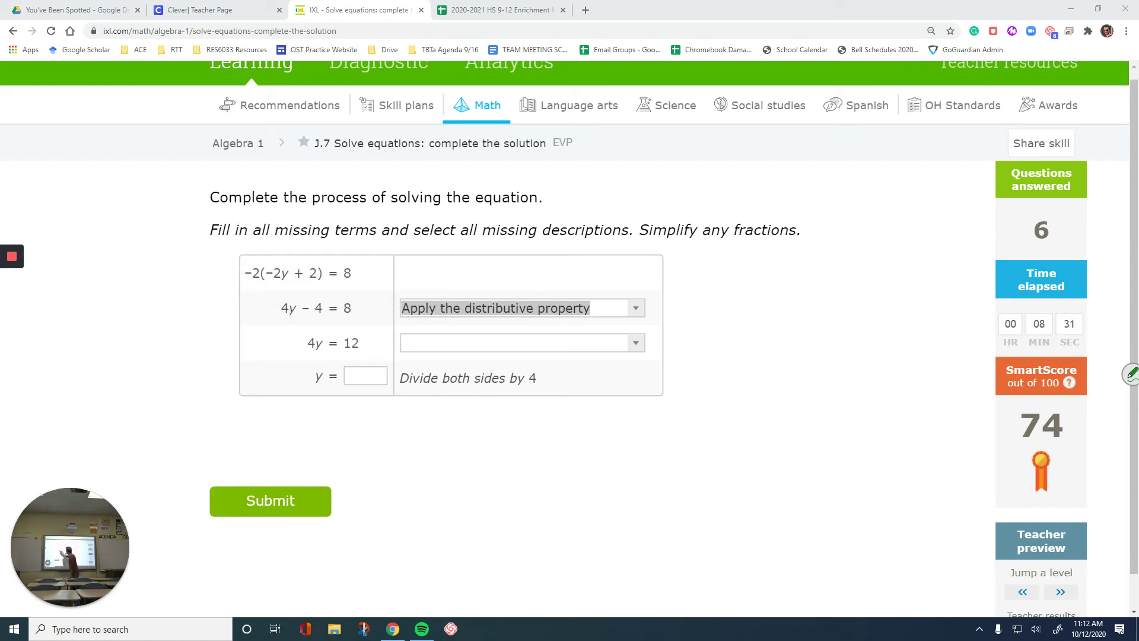
pyautogui.moveTo(273, 311); pyautogui.dragTo(290, 354)
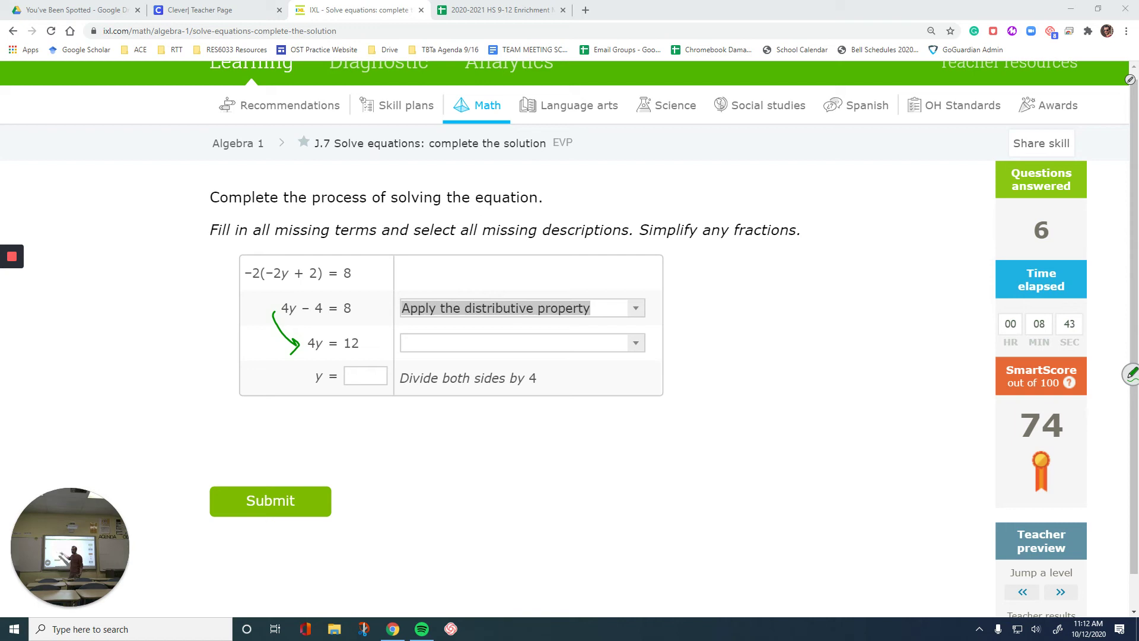
# - Write +4 beneath both sides of 4y − 4 = 8, and select "Add 4 to both sides" as the second description
pyautogui.moveTo(306, 322); pyautogui.dragTo(312, 328)
pyautogui.moveTo(323, 315)
pyautogui.mouseDown()
pyautogui.moveTo(330, 329)
pyautogui.moveTo(354, 320)
pyautogui.mouseUp()
pyautogui.moveTo(350, 314)
pyautogui.mouseDown()
pyautogui.moveTo(349, 326)
pyautogui.moveTo(370, 321)
pyautogui.mouseUp()
pyautogui.moveTo(367, 312); pyautogui.dragTo(366, 329)
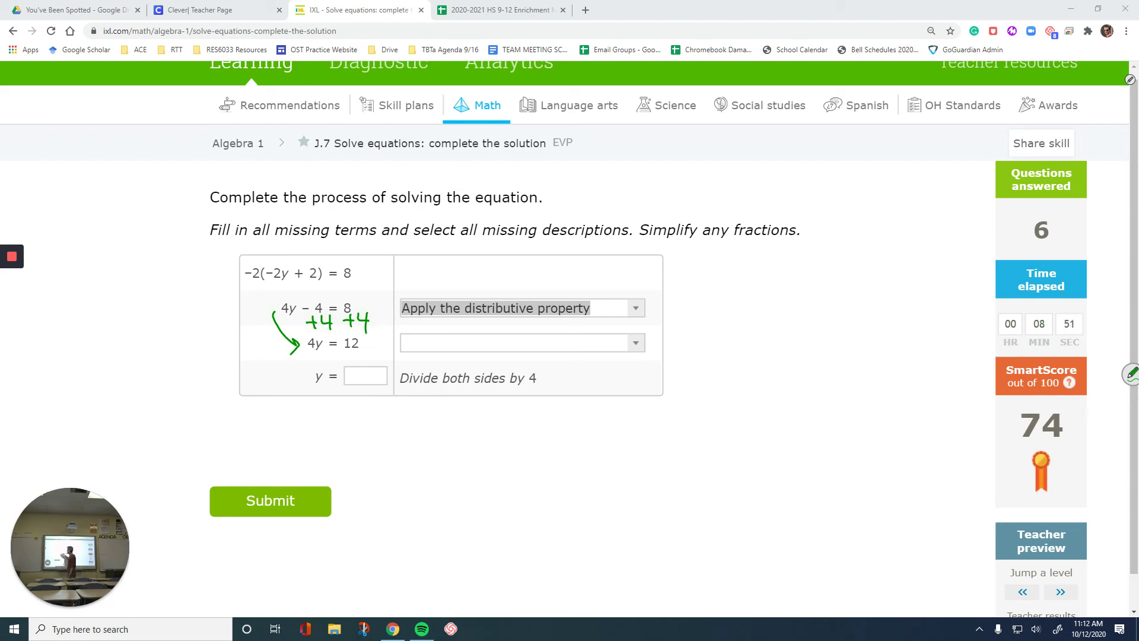
pyautogui.click(477, 342)
pyautogui.click(462, 361)
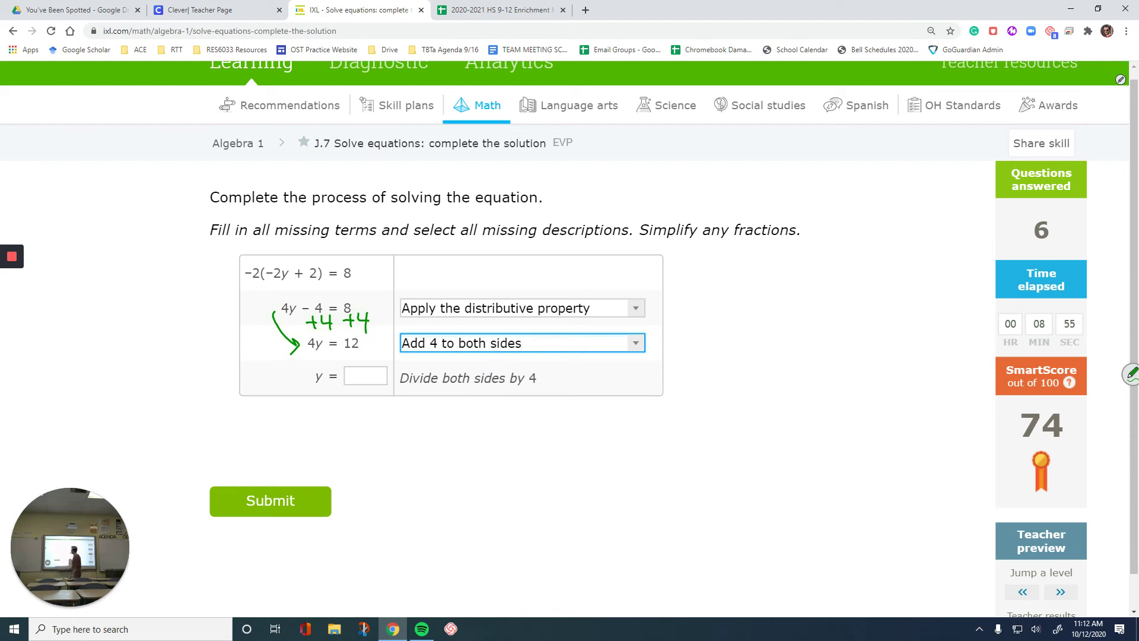
# - Erase the arrow and +4 marks, and write a division by 4 under both 4y and 12
pyautogui.moveTo(356, 321)
pyautogui.mouseDown()
pyautogui.moveTo(294, 333)
pyautogui.moveTo(276, 398)
pyautogui.mouseUp()
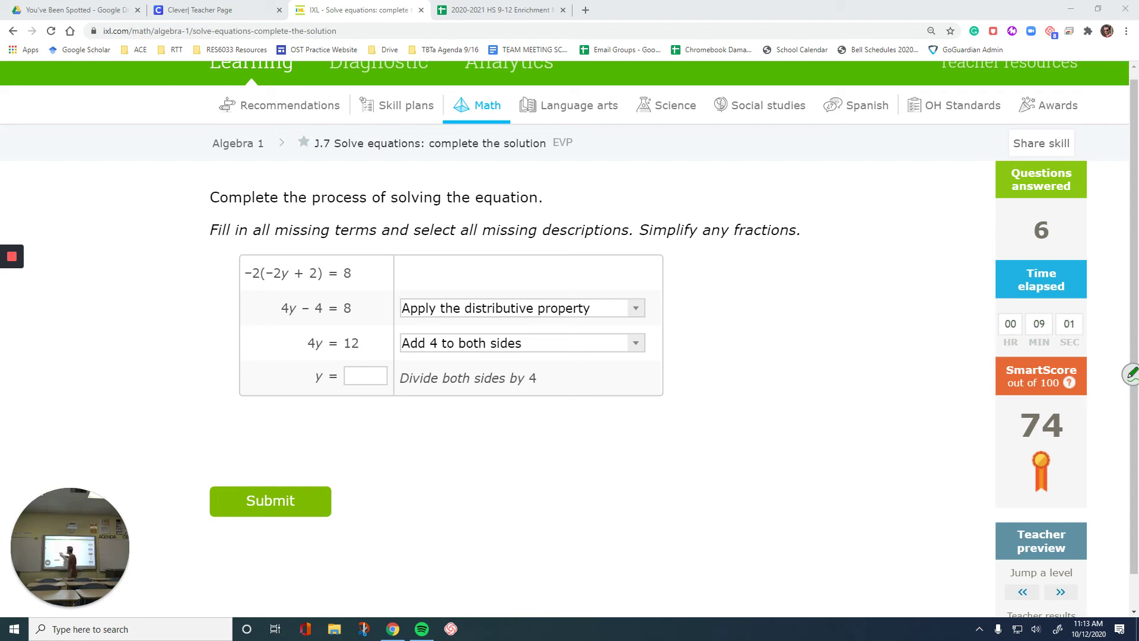
pyautogui.moveTo(312, 351)
pyautogui.mouseDown()
pyautogui.moveTo(325, 349)
pyautogui.moveTo(320, 373)
pyautogui.moveTo(363, 349)
pyautogui.mouseUp()
pyautogui.moveTo(357, 350)
pyautogui.mouseDown()
pyautogui.moveTo(355, 361)
pyautogui.moveTo(367, 358)
pyautogui.mouseUp()
pyautogui.moveTo(363, 350); pyautogui.dragTo(364, 368)
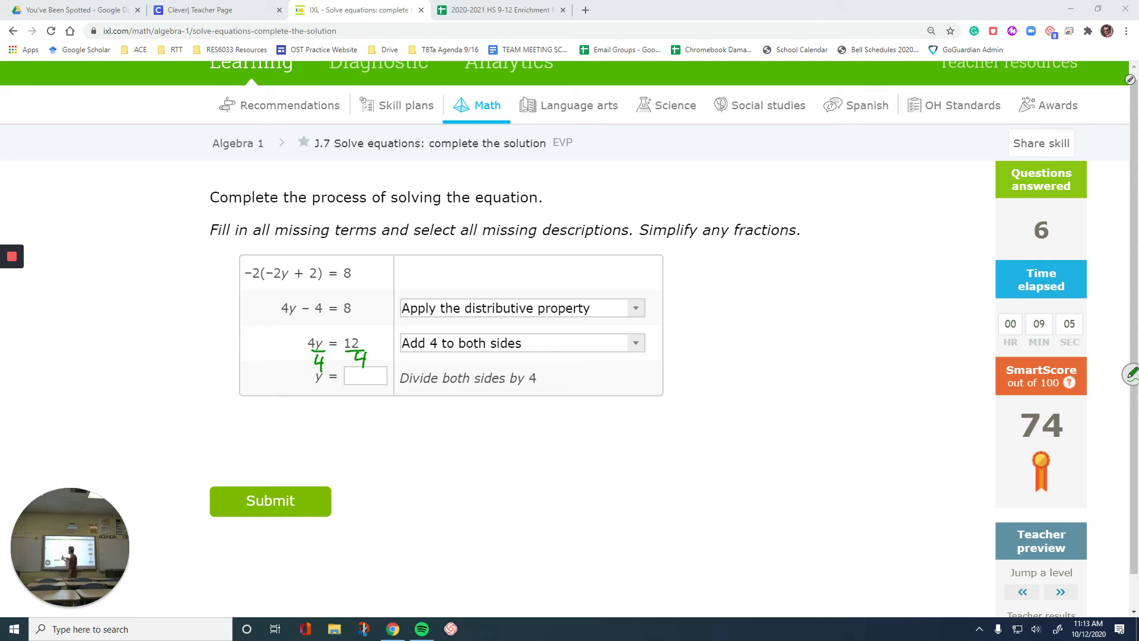
# - Enter 3 as the value of y and submit the answer
pyautogui.click(365, 376)
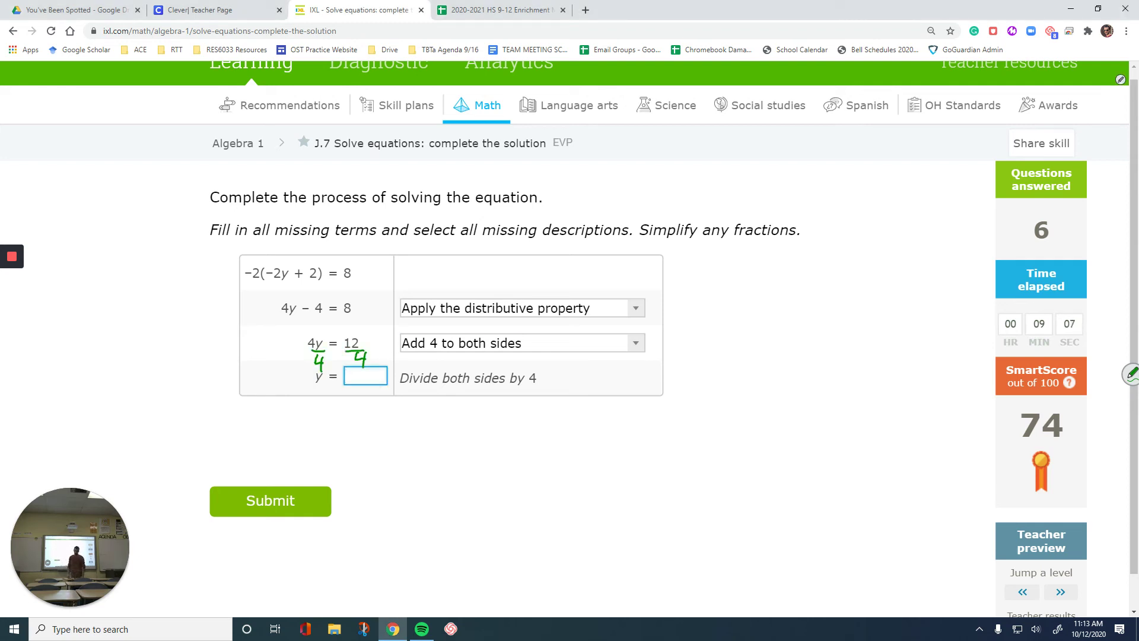
pyautogui.write('3')
pyautogui.press('Return')
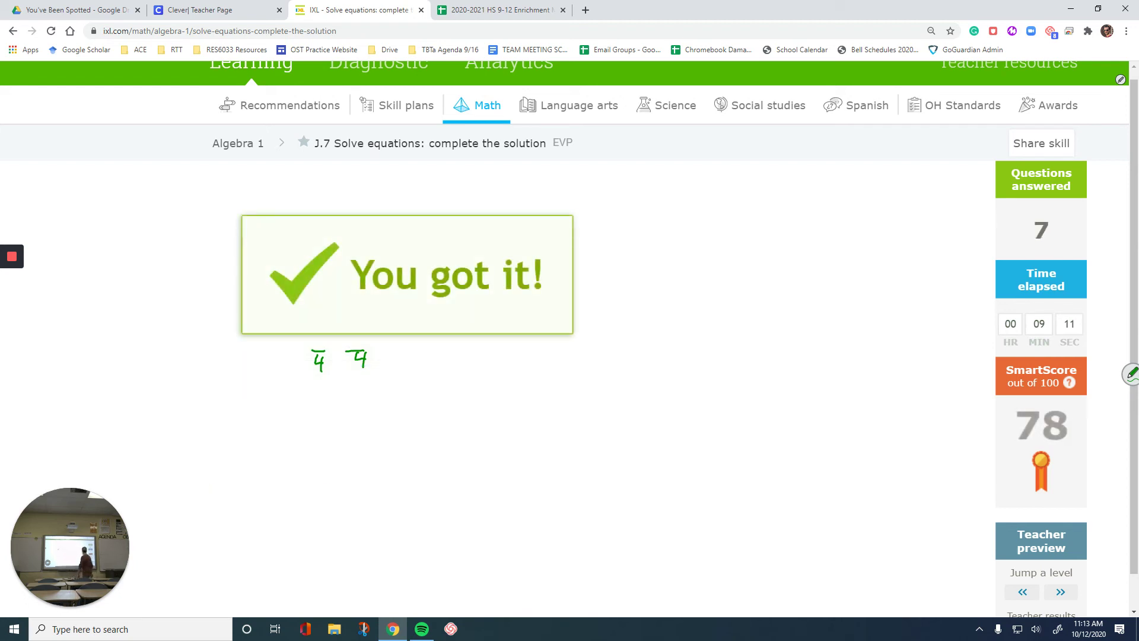
# - Erase the leftover division marks, and jump ahead one level from the 20q + 14 − 3q = 20q + 8 question
pyautogui.click(1120, 79)
pyautogui.click(1089, 98)
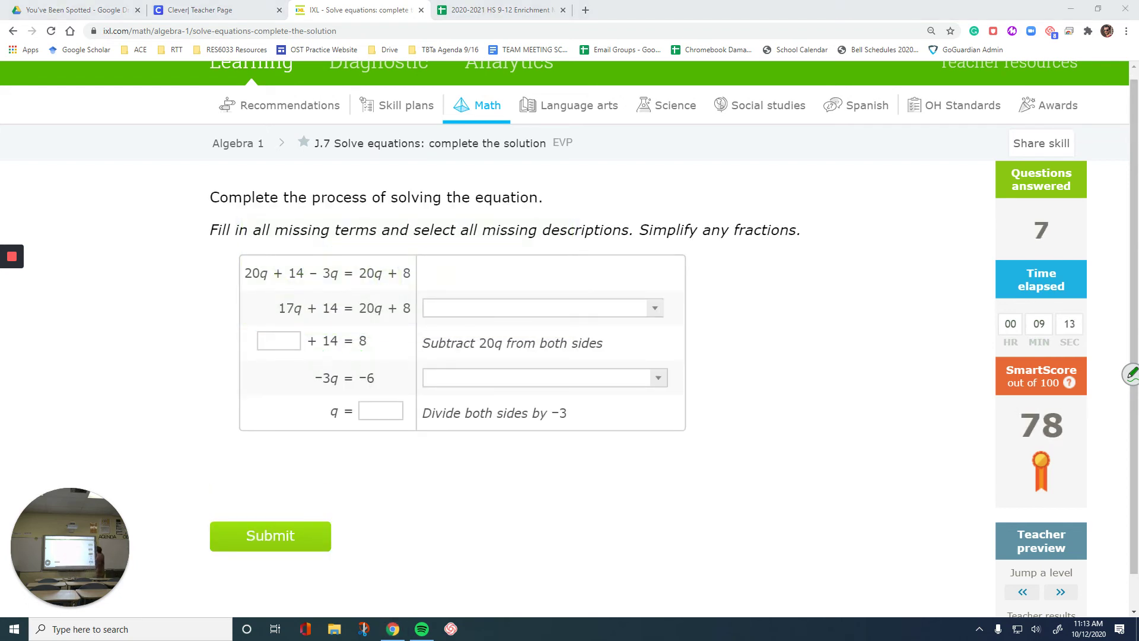
pyautogui.click(1060, 591)
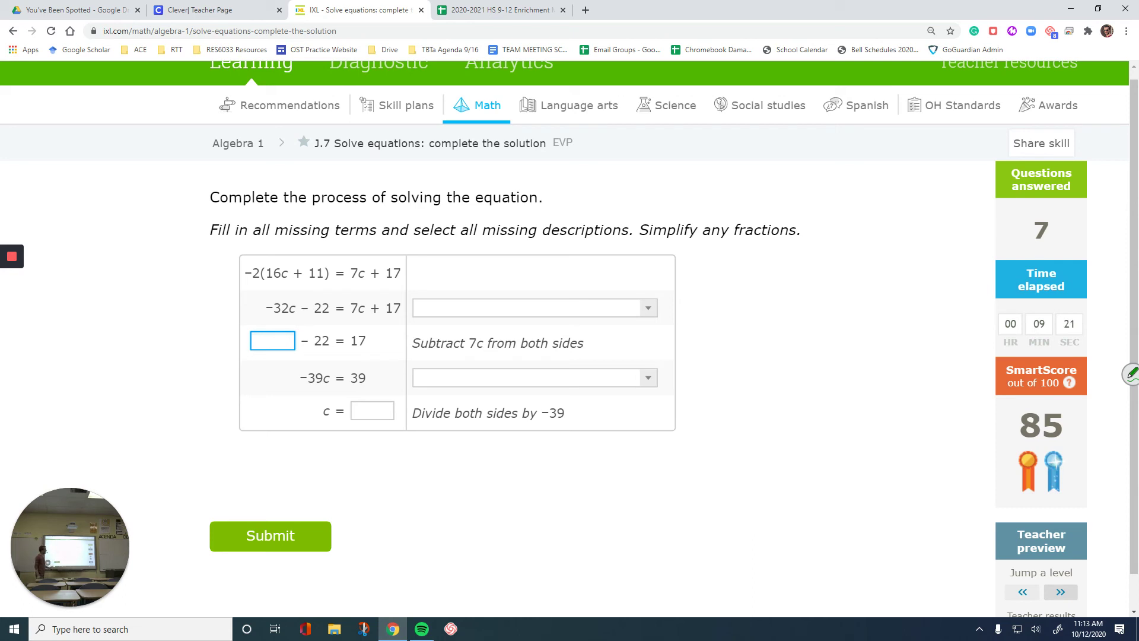
# - Box 7c + 17 in the first two lines, and draw curved arrows from −2 to 16c and 11
pyautogui.moveTo(348, 278)
pyautogui.mouseDown()
pyautogui.moveTo(376, 279)
pyautogui.moveTo(363, 255)
pyautogui.moveTo(350, 278)
pyautogui.moveTo(396, 317)
pyautogui.moveTo(351, 293)
pyautogui.moveTo(349, 313)
pyautogui.mouseUp()
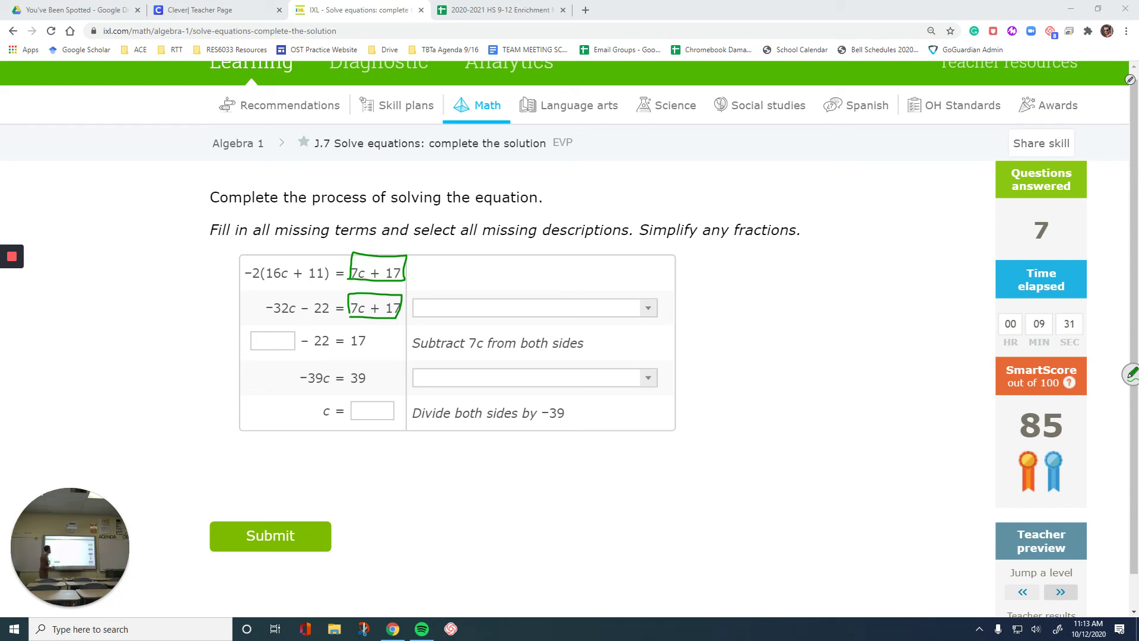
pyautogui.moveTo(251, 259); pyautogui.dragTo(276, 263)
pyautogui.moveTo(269, 261); pyautogui.dragTo(284, 258)
pyautogui.moveTo(253, 254)
pyautogui.mouseDown()
pyautogui.moveTo(279, 244)
pyautogui.moveTo(317, 262)
pyautogui.moveTo(304, 259)
pyautogui.mouseUp()
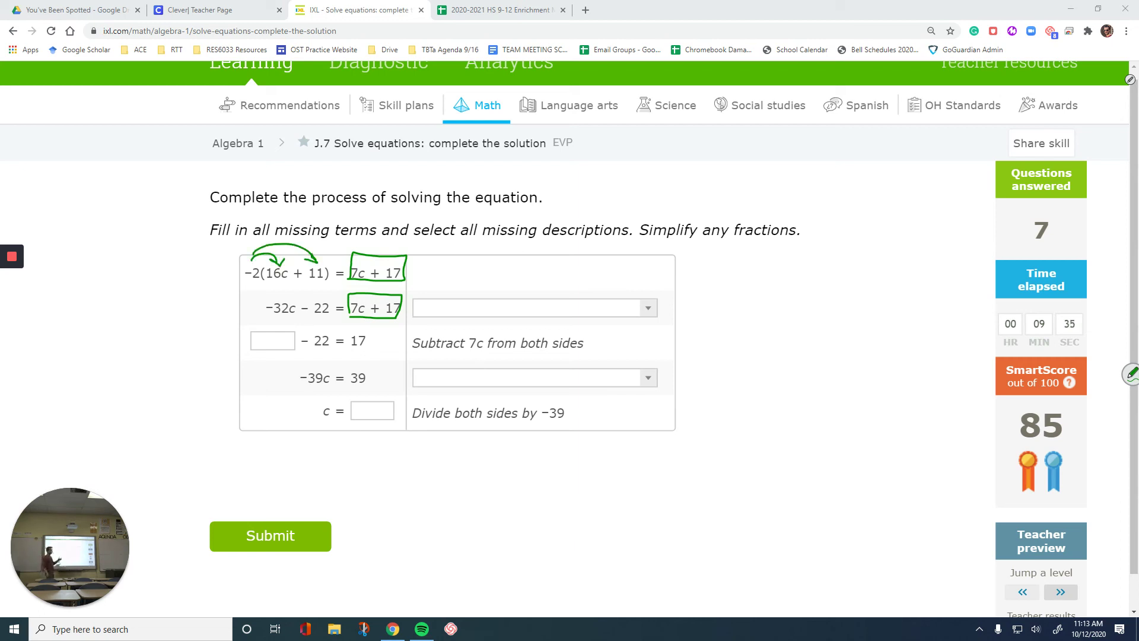
# - Select "Apply the distributive property" as the first description, and erase the boxes and curved arrows
pyautogui.click(533, 307)
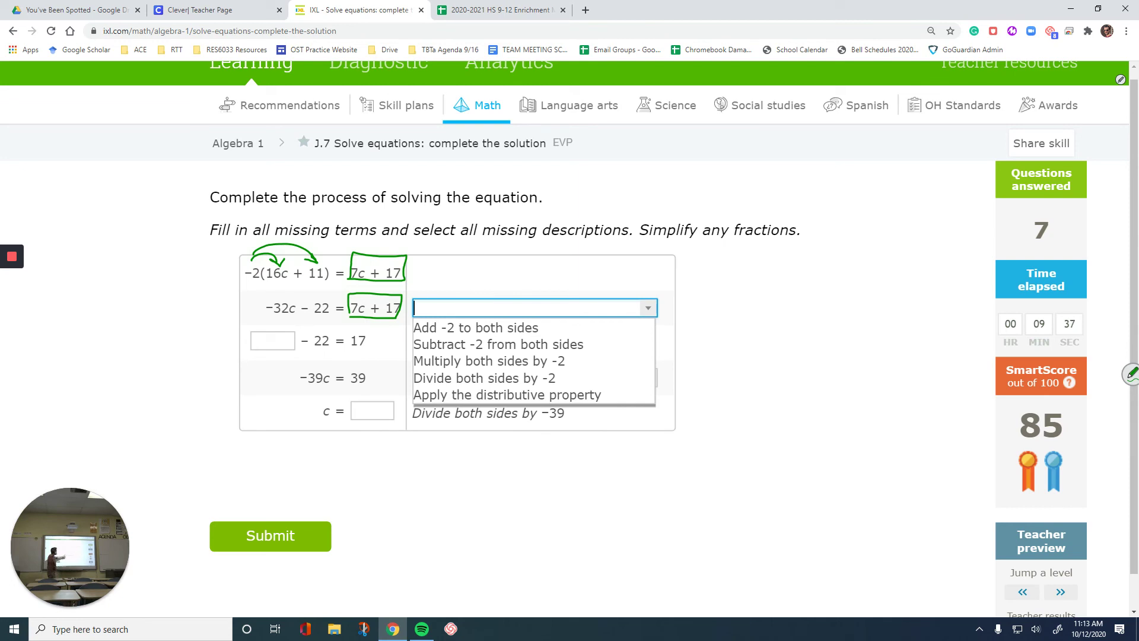
pyautogui.click(506, 394)
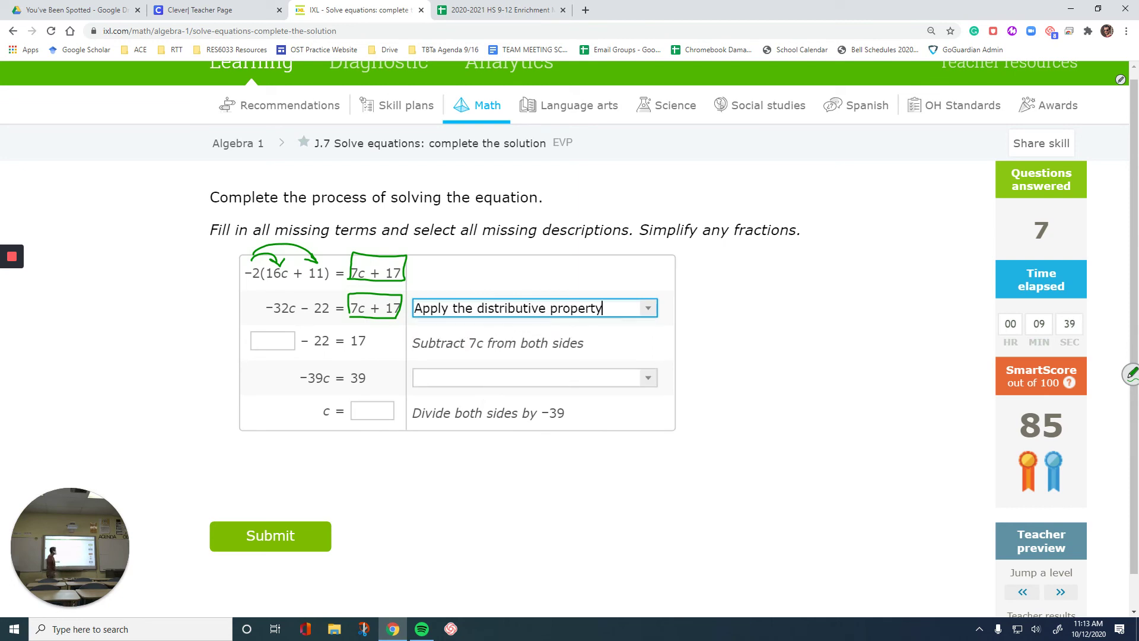
pyautogui.moveTo(285, 256)
pyautogui.mouseDown()
pyautogui.moveTo(338, 258)
pyautogui.moveTo(298, 296)
pyautogui.mouseUp()
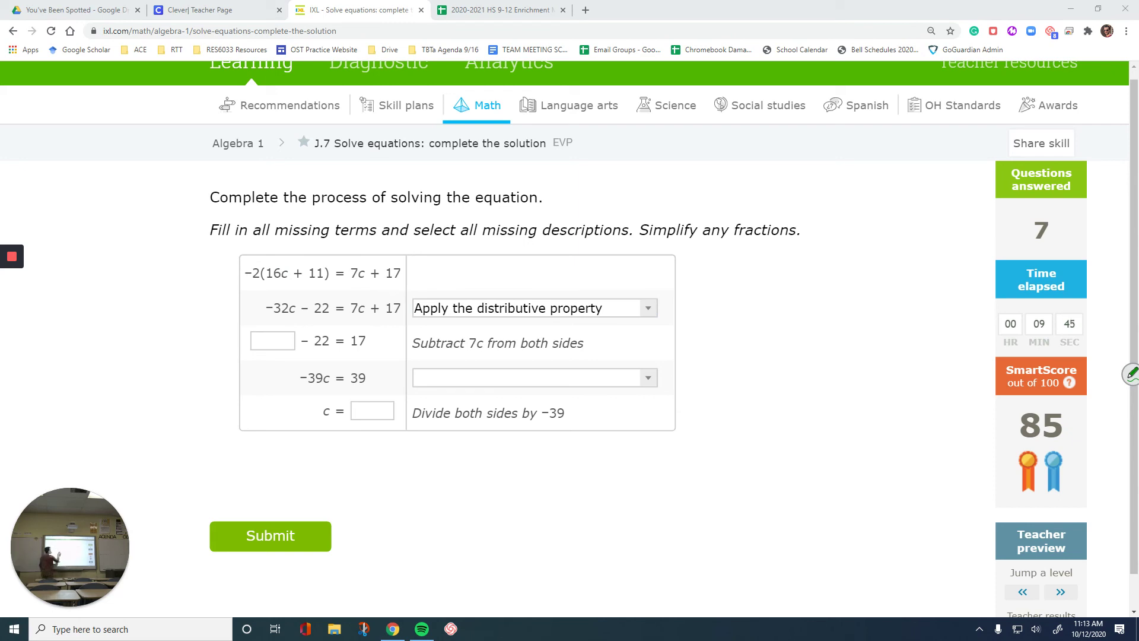
# - Draw green arrows from 22 and 17 to their matches in the third line, and circle 7c in red, moving the circle clear of the table
pyautogui.moveTo(316, 313)
pyautogui.mouseDown()
pyautogui.moveTo(316, 334)
pyautogui.moveTo(323, 325)
pyautogui.moveTo(310, 325)
pyautogui.mouseUp()
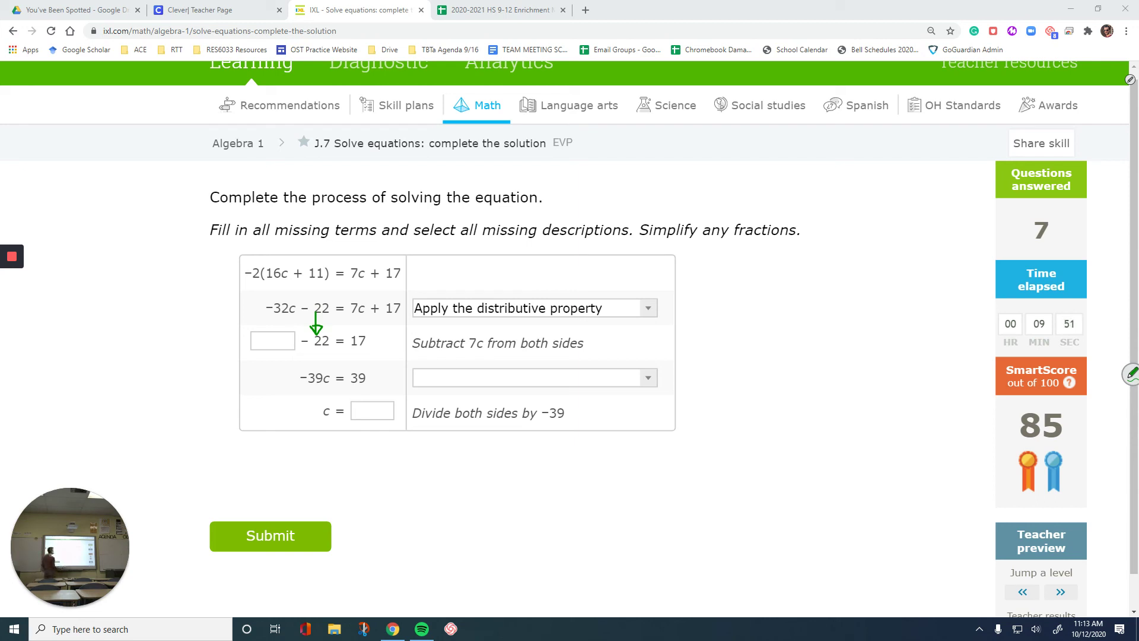
pyautogui.moveTo(392, 313); pyautogui.dragTo(372, 331)
pyautogui.moveTo(359, 291)
pyautogui.mouseDown()
pyautogui.moveTo(359, 320)
pyautogui.moveTo(363, 291)
pyautogui.mouseUp()
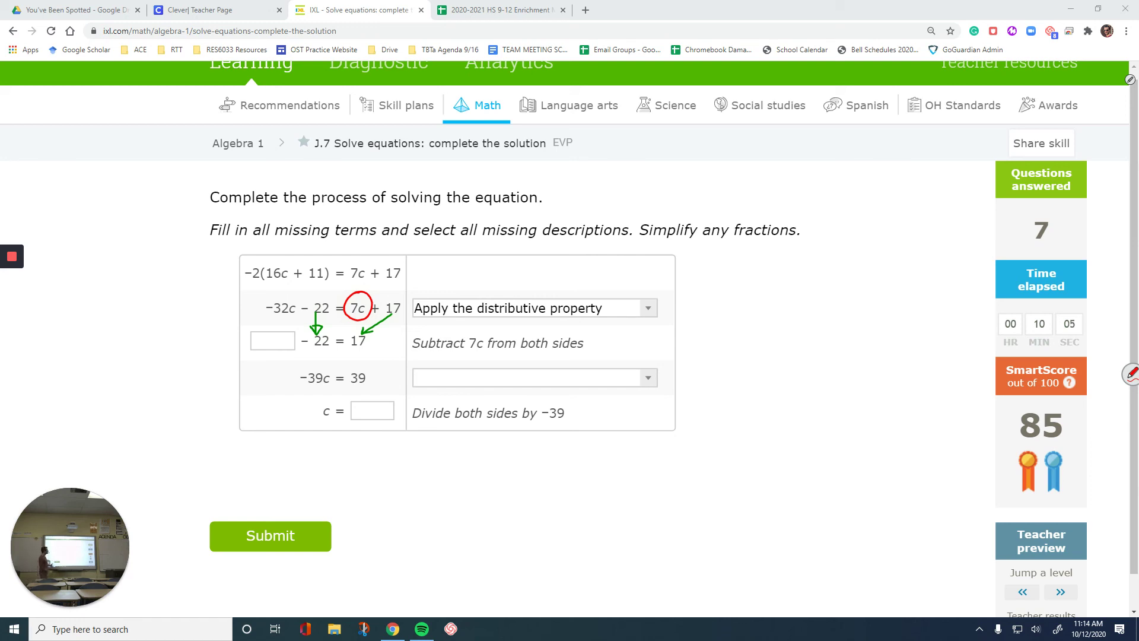
pyautogui.moveTo(358, 306)
pyautogui.mouseDown()
pyautogui.moveTo(310, 336)
pyautogui.moveTo(90, 380)
pyautogui.mouseUp()
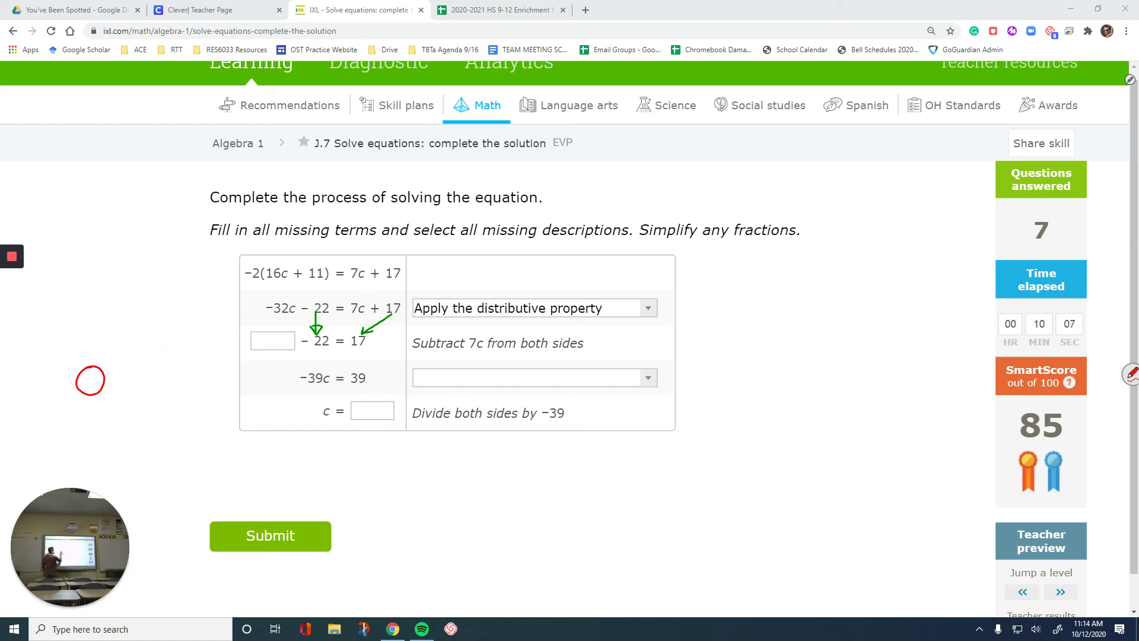
# - Write −7c in red beneath −32c and 7c, rule a line below, and cross out the 7c terms on the equation's right side
pyautogui.moveTo(342, 320); pyautogui.dragTo(371, 326)
pyautogui.moveTo(260, 320); pyautogui.dragTo(272, 319)
pyautogui.moveTo(278, 317); pyautogui.dragTo(395, 331)
pyautogui.moveTo(366, 295); pyautogui.dragTo(352, 327)
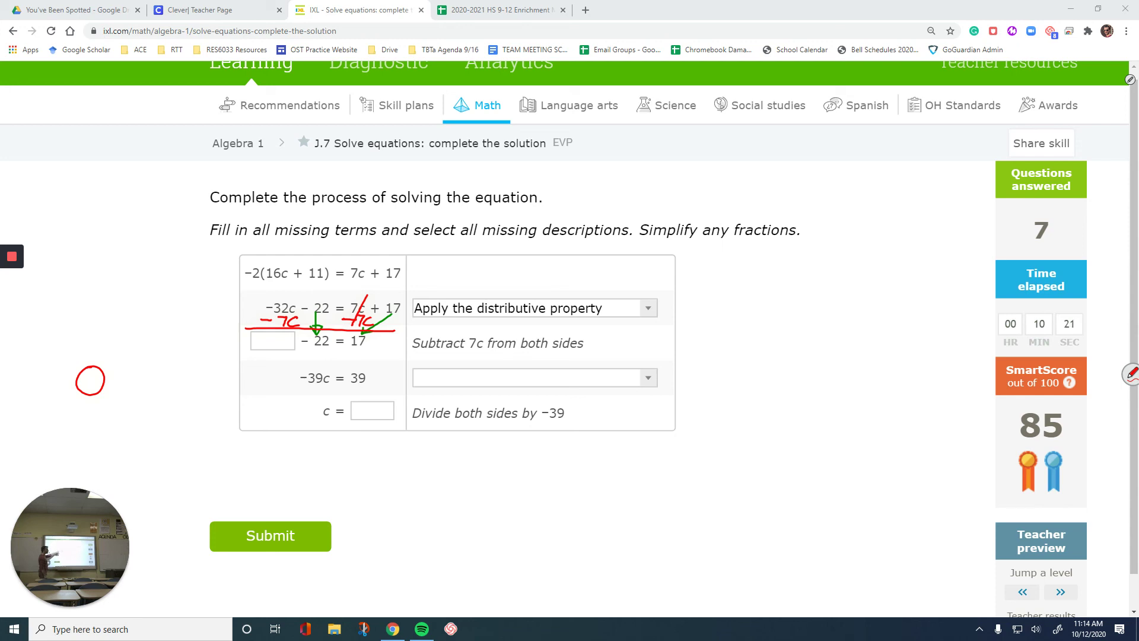
# - Enter -39c as the missing term in the third line, and erase the subtraction marks and arrows over the table
pyautogui.click(273, 340)
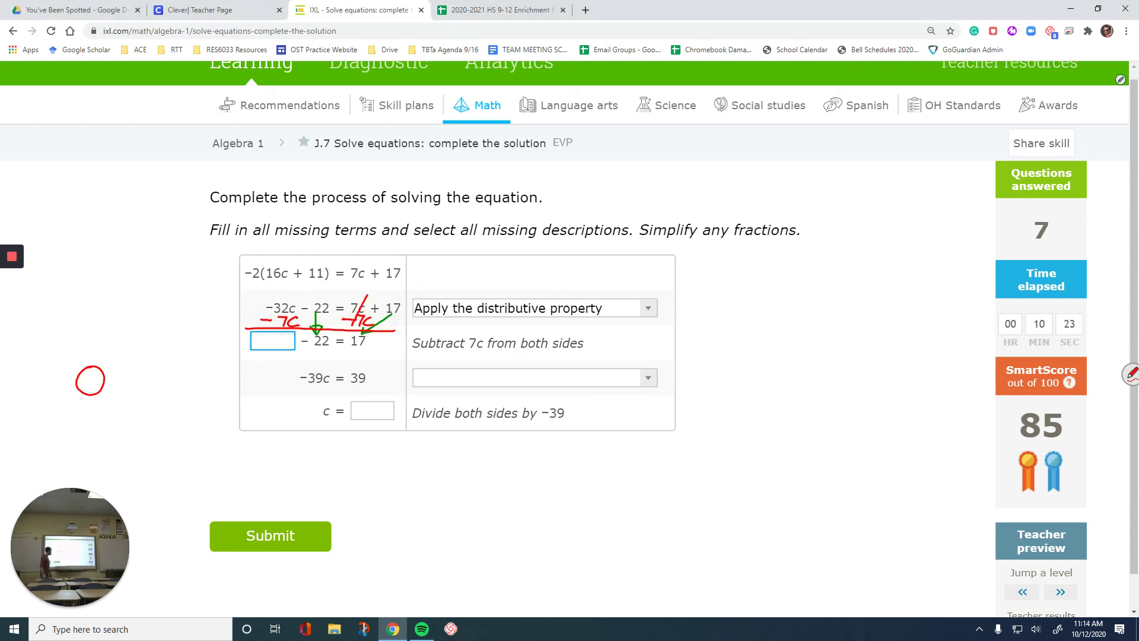
pyautogui.write('-')
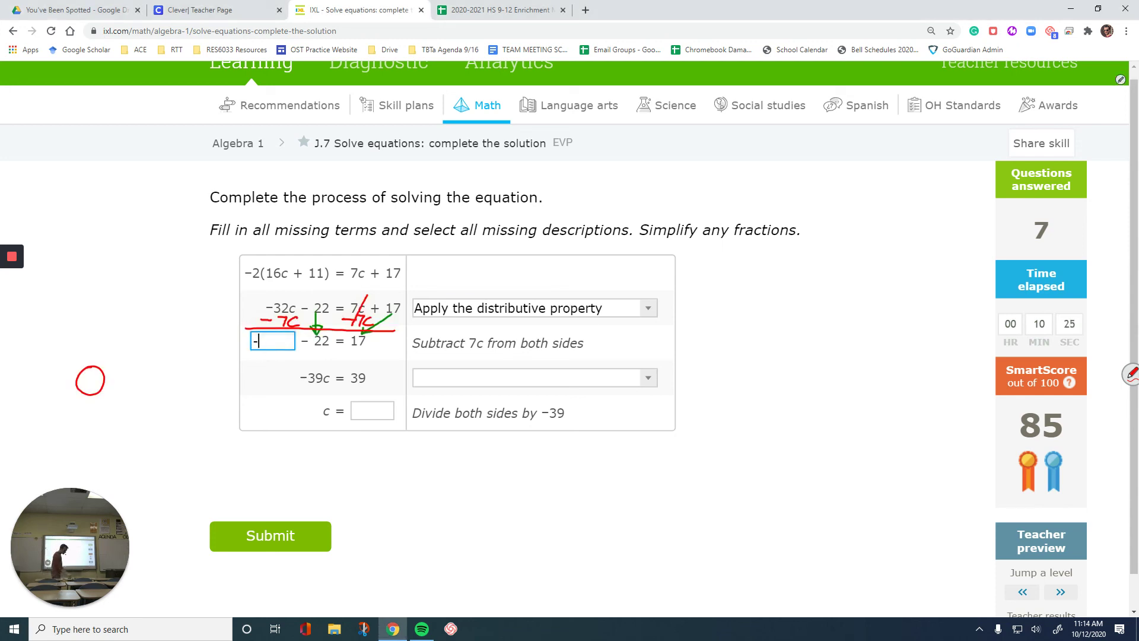
pyautogui.write('39c')
pyautogui.press('BackSpace')
pyautogui.write('c')
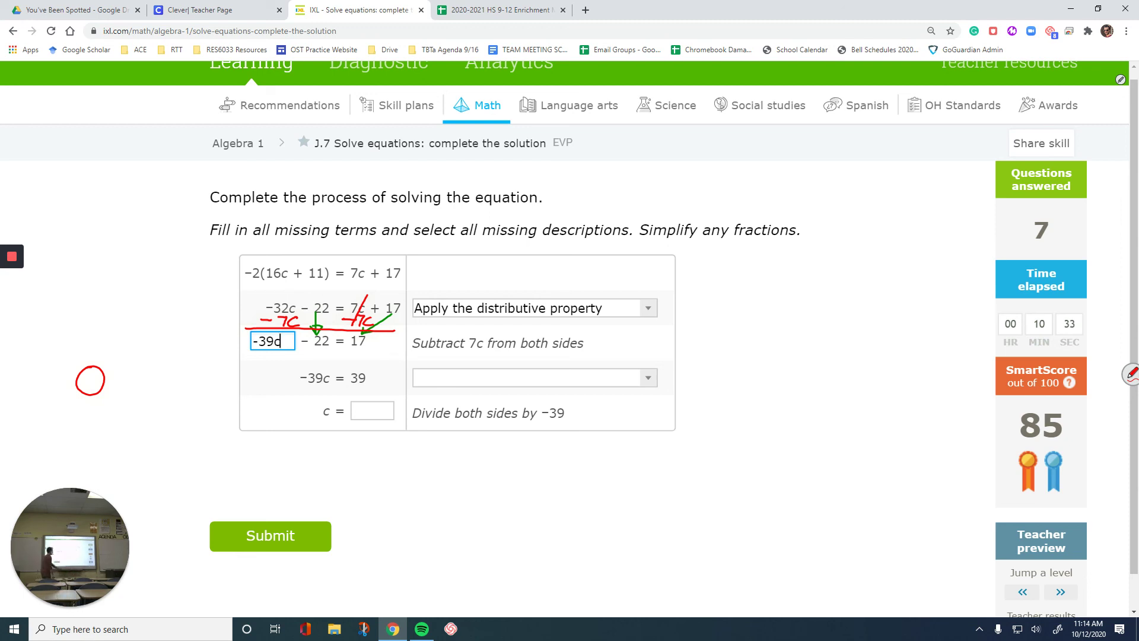
pyautogui.moveTo(221, 325)
pyautogui.mouseDown()
pyautogui.moveTo(355, 316)
pyautogui.moveTo(522, 354)
pyautogui.moveTo(599, 334)
pyautogui.moveTo(408, 330)
pyautogui.moveTo(411, 348)
pyautogui.mouseUp()
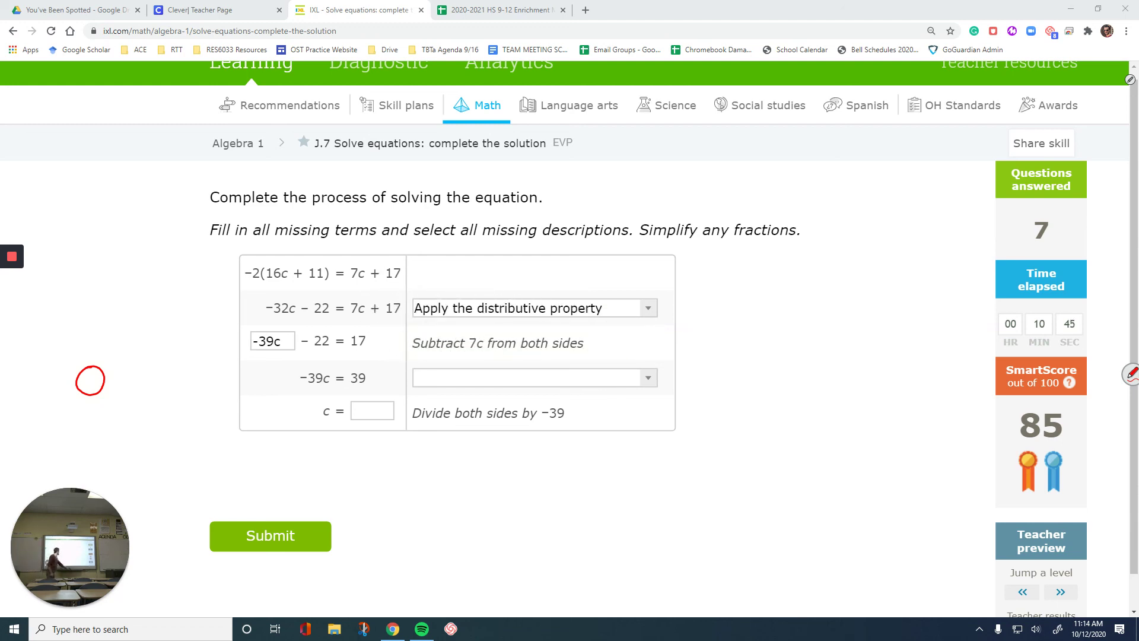
# - Draw red arrows from -39c to the fourth line, and write +22 in green beneath both sides, crossing out the 22s on the left side
pyautogui.moveTo(239, 343)
pyautogui.mouseDown()
pyautogui.moveTo(288, 377)
pyautogui.moveTo(271, 386)
pyautogui.moveTo(310, 362)
pyautogui.mouseUp()
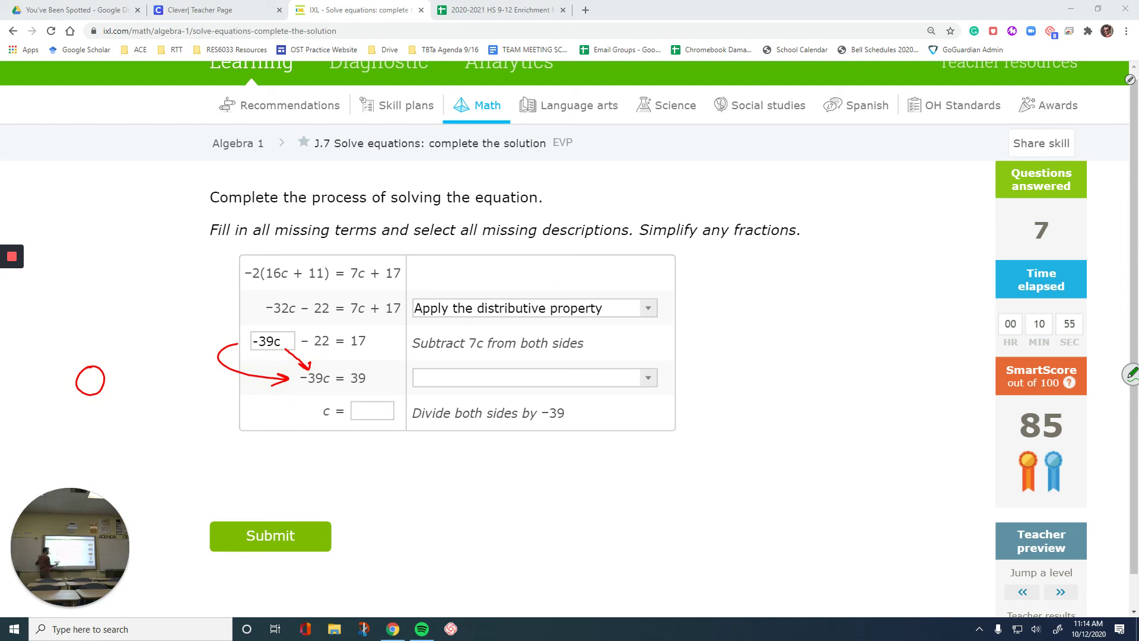
pyautogui.moveTo(301, 354); pyautogui.dragTo(357, 355)
pyautogui.moveTo(350, 349)
pyautogui.mouseDown()
pyautogui.moveTo(350, 360)
pyautogui.moveTo(387, 360)
pyautogui.mouseUp()
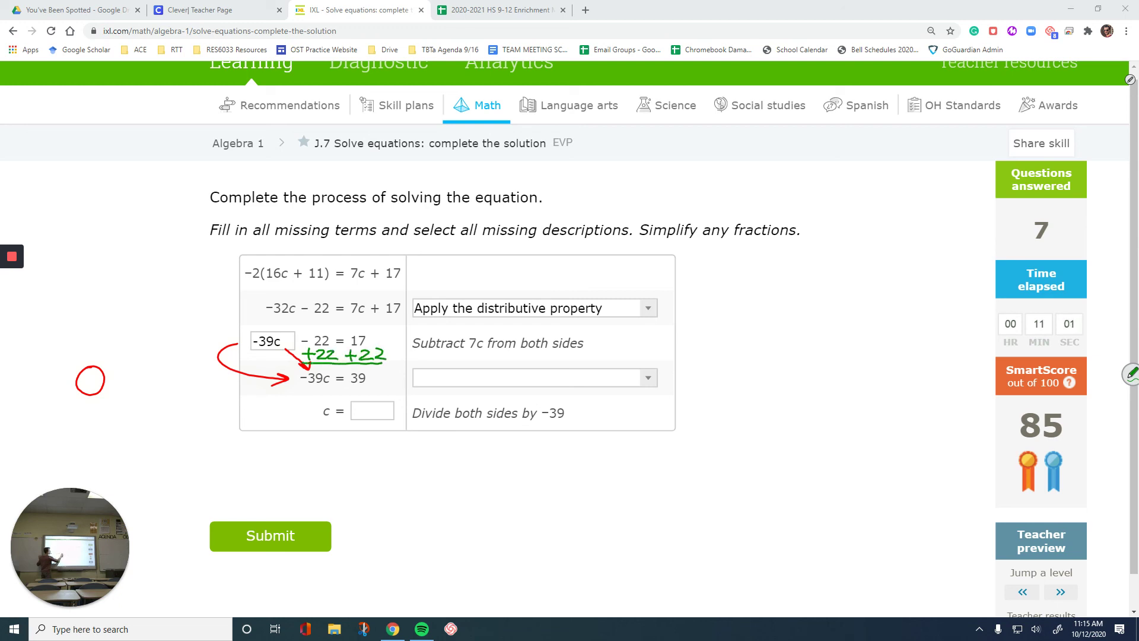
pyautogui.moveTo(314, 330); pyautogui.dragTo(326, 356)
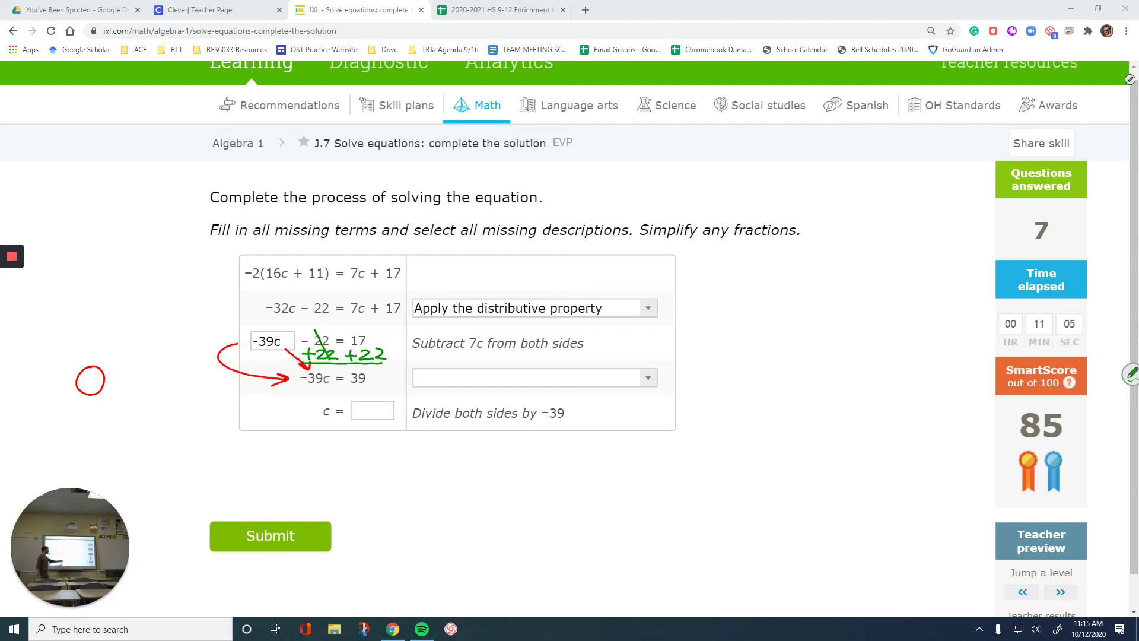
# - Select "Add 22 to both sides" as the second description, and erase the red arrows and +22 marks
pyautogui.click(534, 377)
pyautogui.click(476, 396)
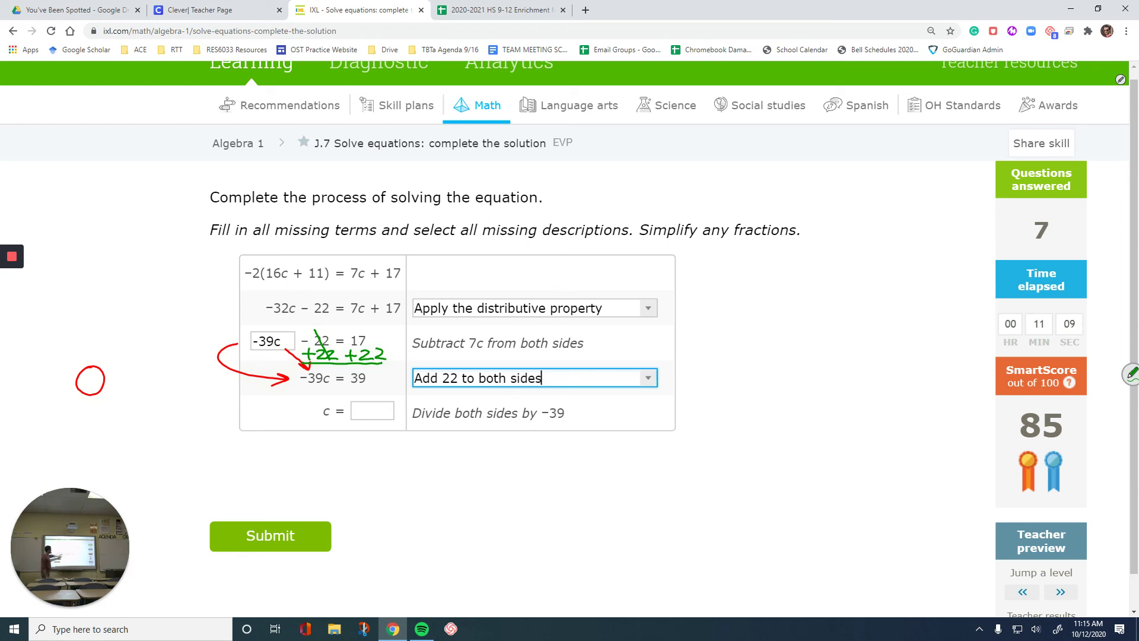
pyautogui.moveTo(237, 347)
pyautogui.mouseDown()
pyautogui.moveTo(357, 346)
pyautogui.moveTo(258, 414)
pyautogui.mouseUp()
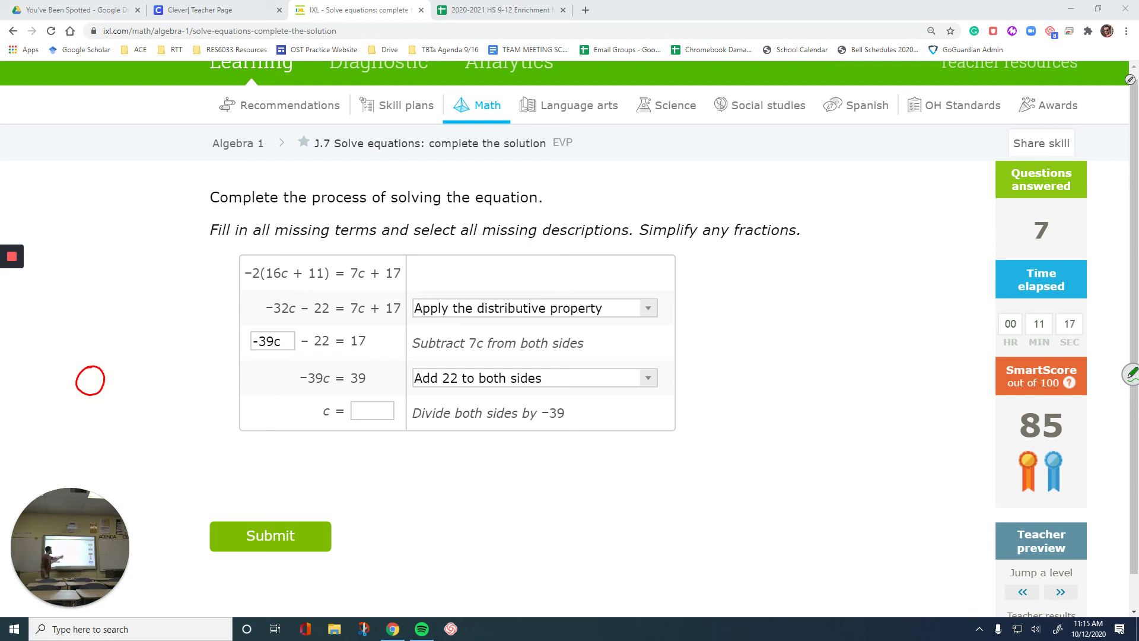
# - Write −39 as the divisor under 39, then enter -1 as the value of c and submit the answer
pyautogui.click(365, 411)
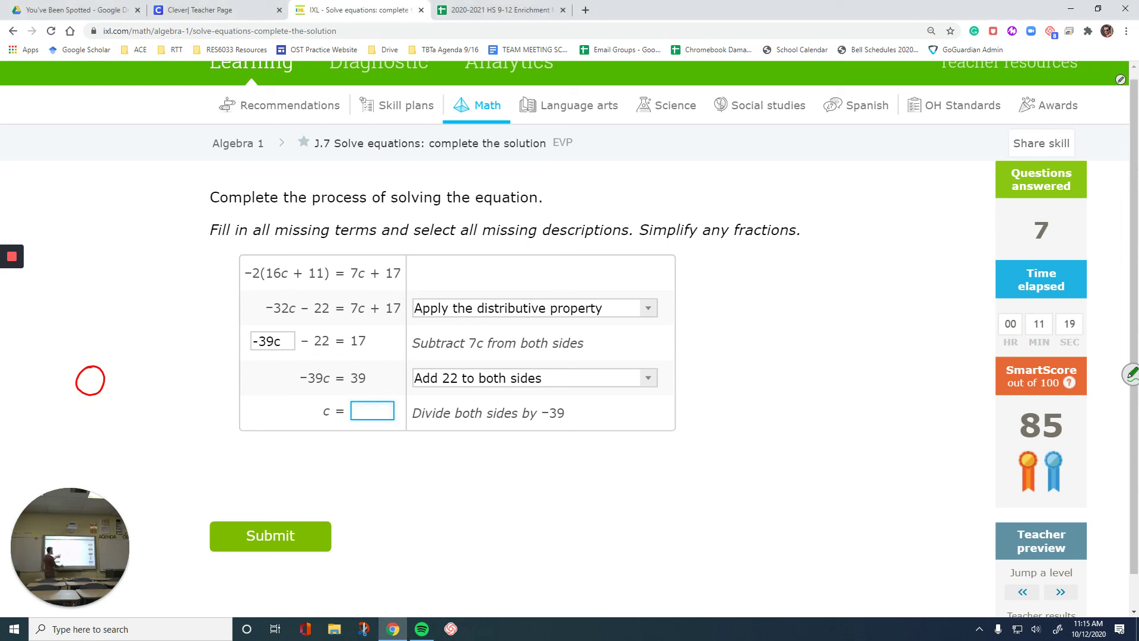
pyautogui.moveTo(347, 384)
pyautogui.mouseDown()
pyautogui.moveTo(366, 384)
pyautogui.moveTo(356, 399)
pyautogui.moveTo(374, 391)
pyautogui.mouseUp()
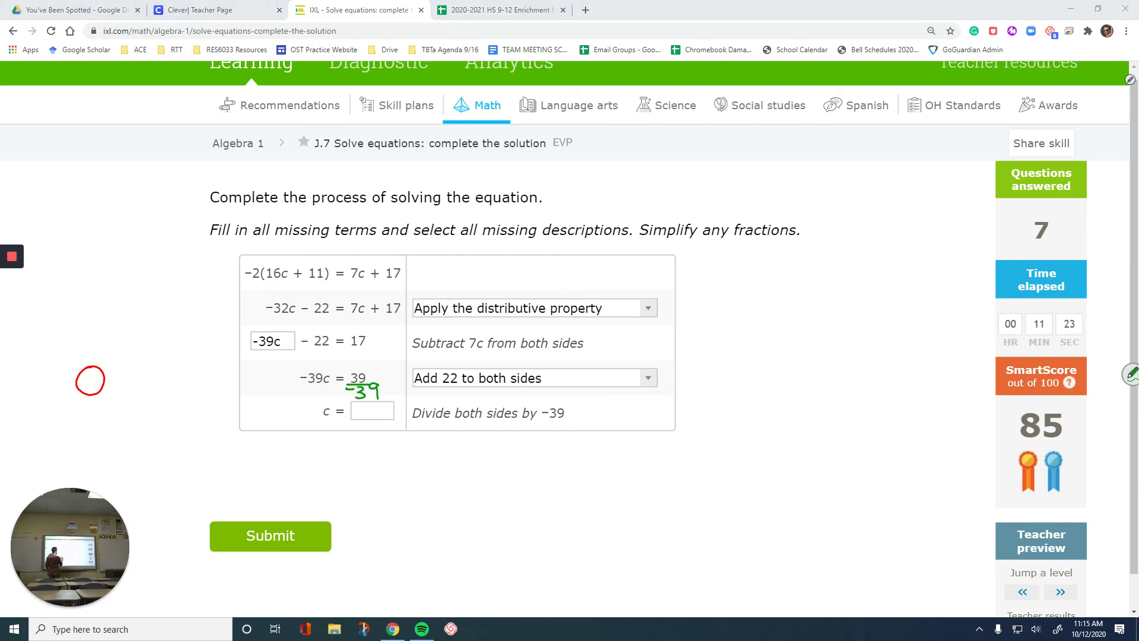
pyautogui.click(372, 410)
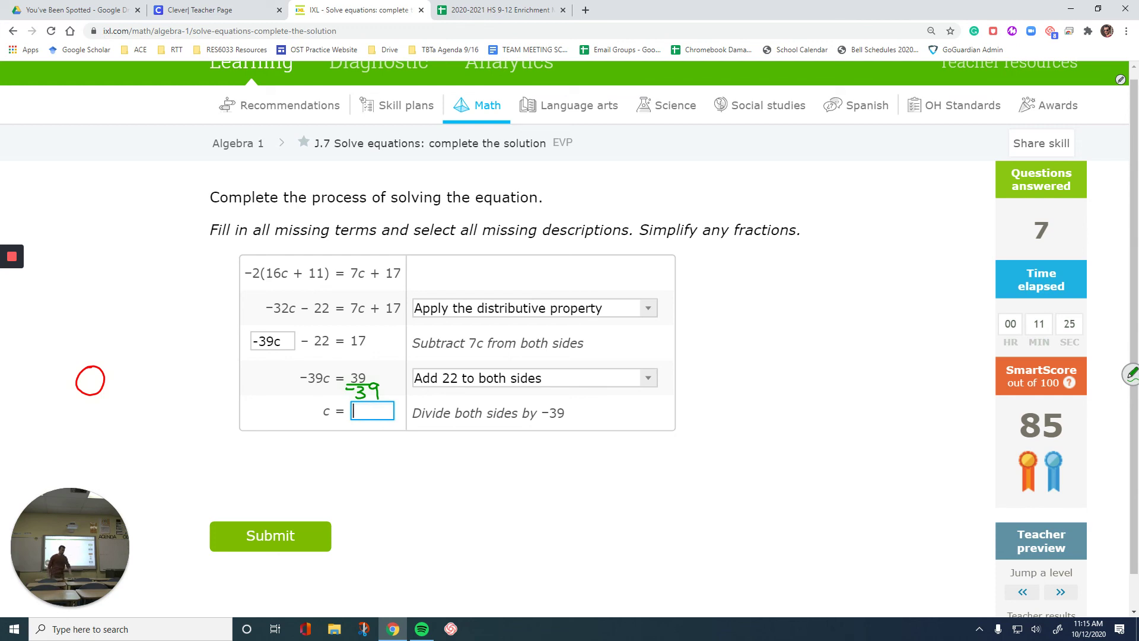
pyautogui.write('-1')
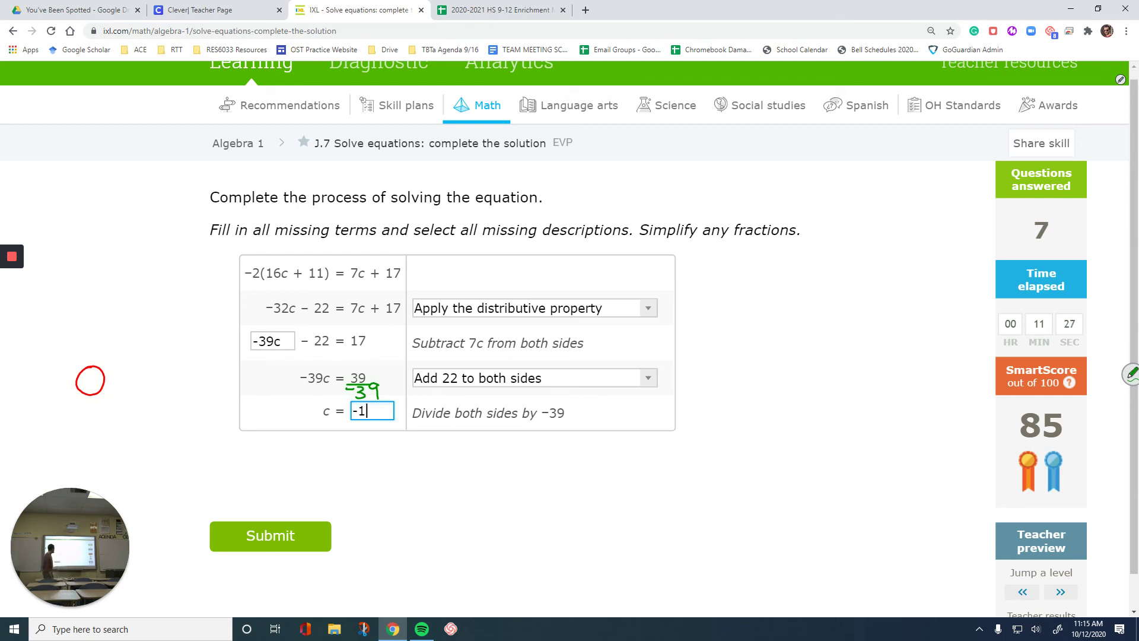
pyautogui.press('Return')
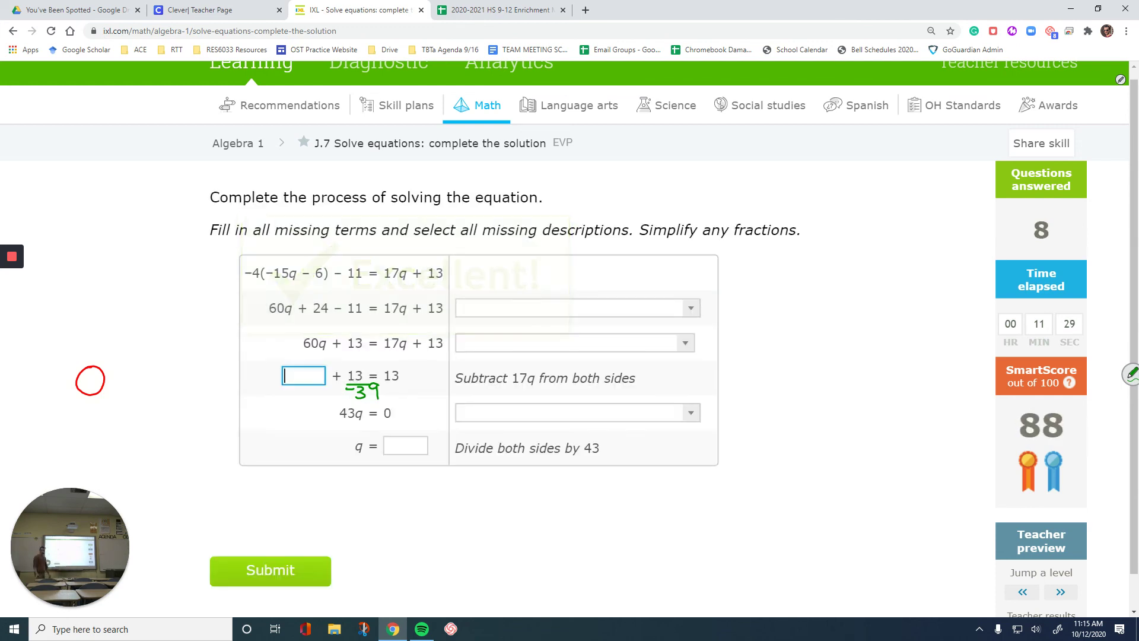